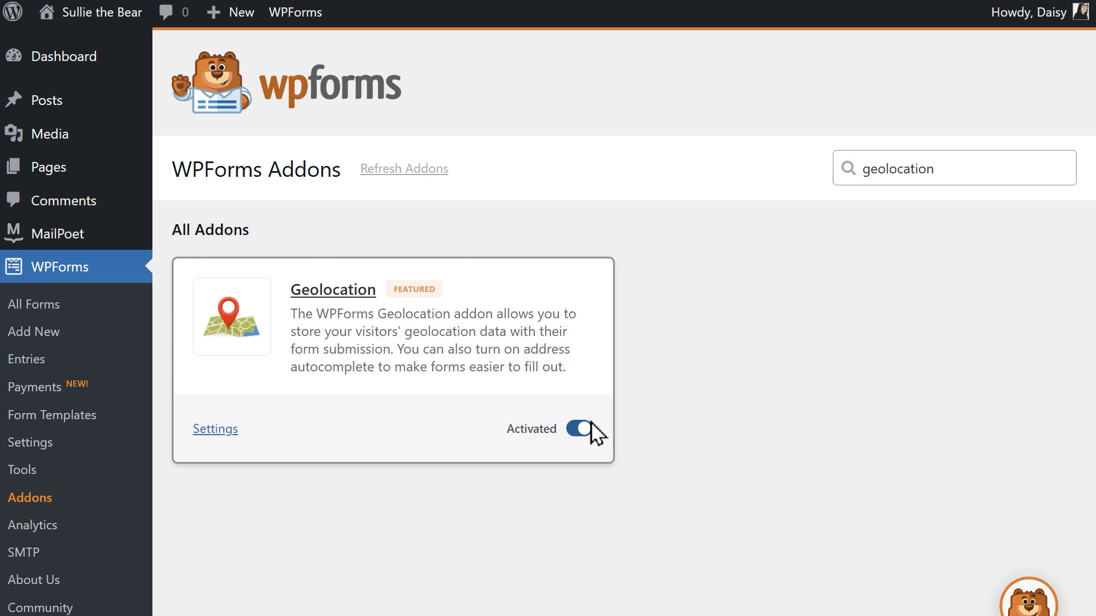
Choose Google Places as the geolocation provider in the WPForms settings and go to its API key entry
left_click(66, 448)
left_click(716, 176)
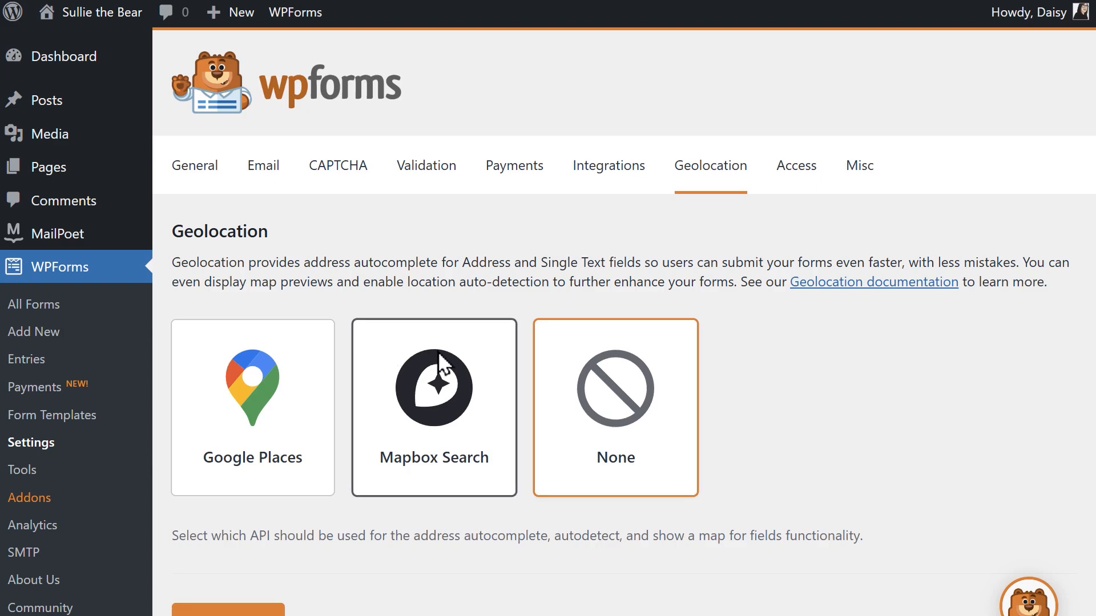
left_click(317, 370)
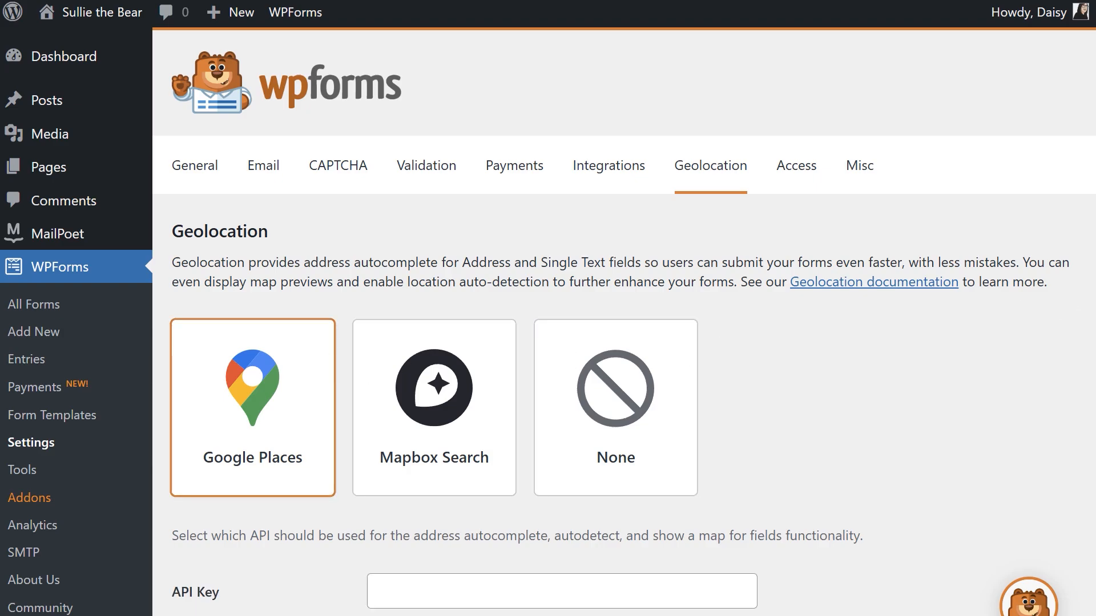
scroll(632, 385, "down", 5)
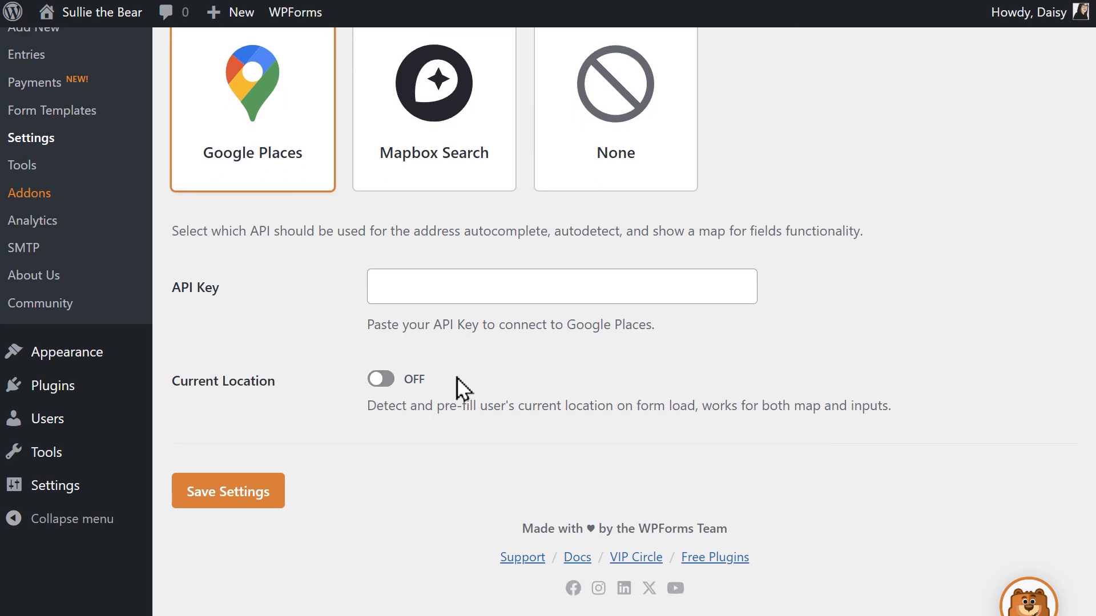
left_click(560, 290)
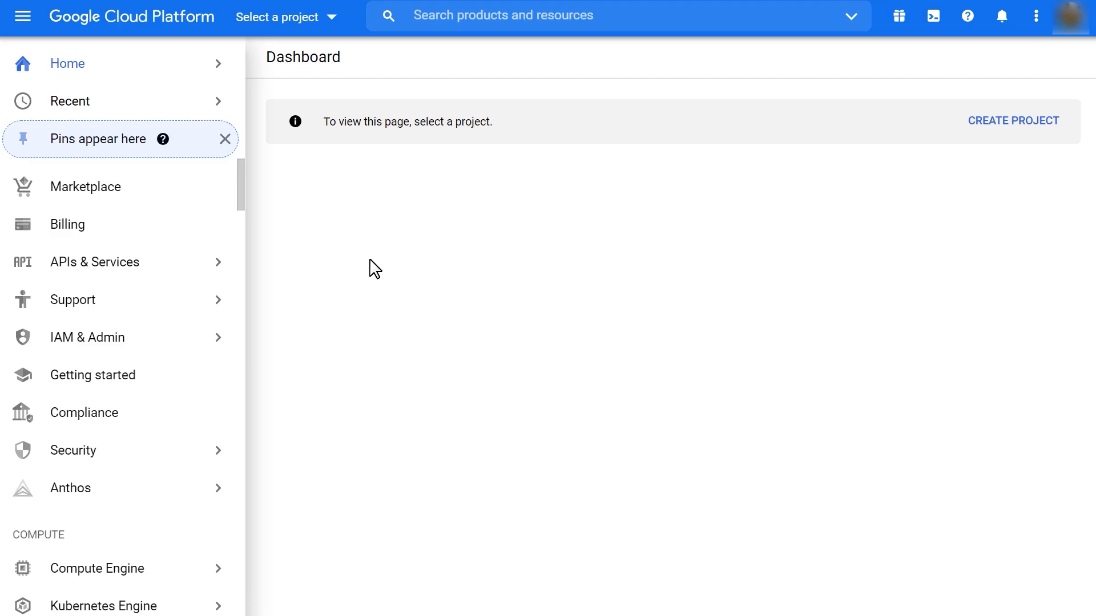
Switch to Google Cloud Platform and create a new project named "Sullie the Bear" with no organization
left_click(296, 19)
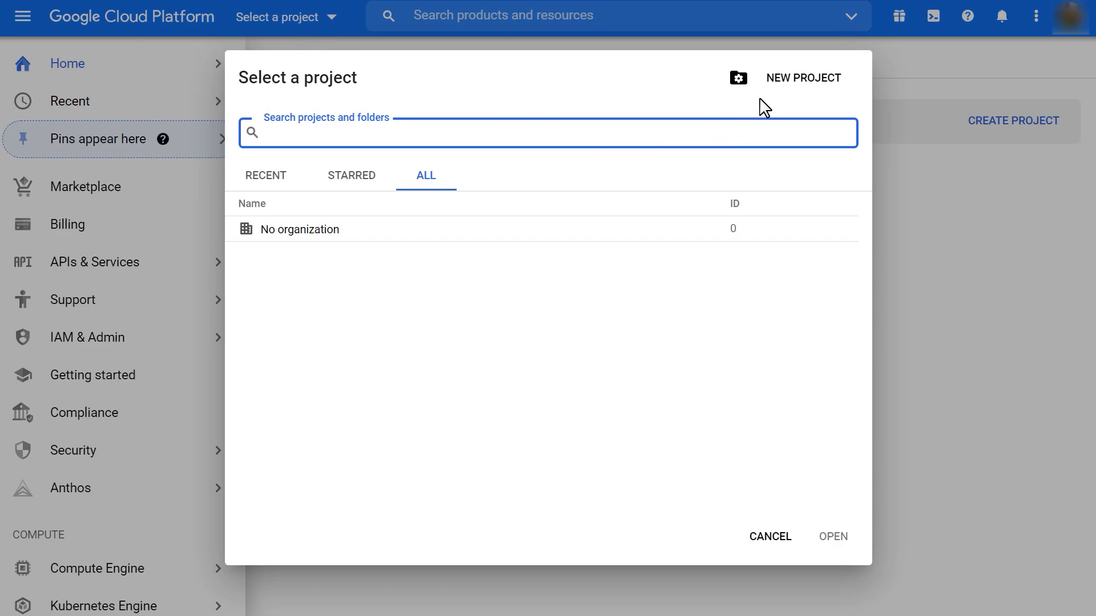
left_click(783, 90)
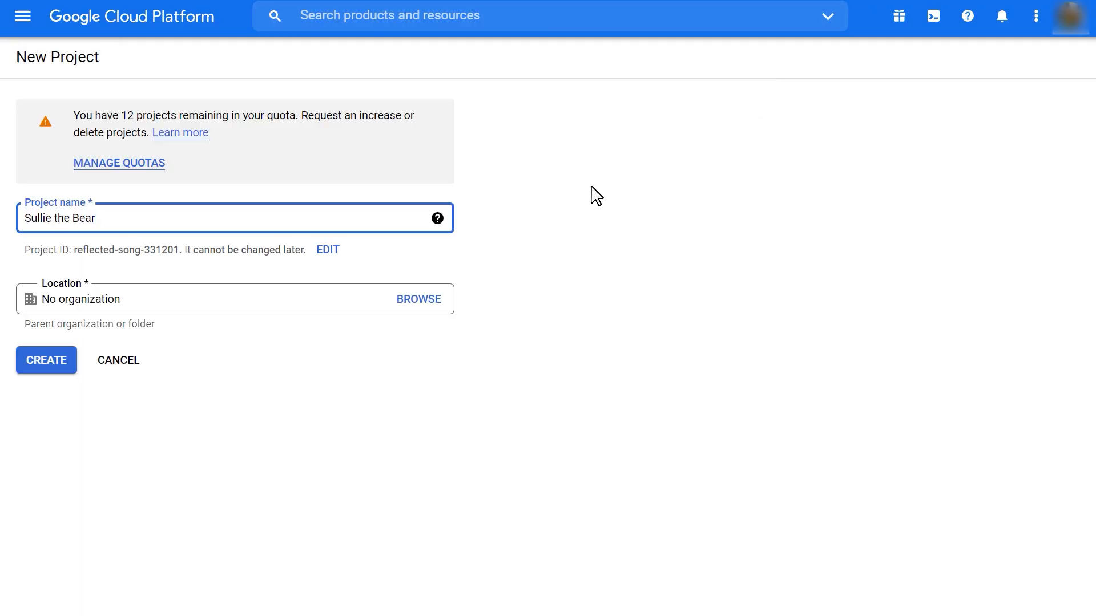
left_click(67, 361)
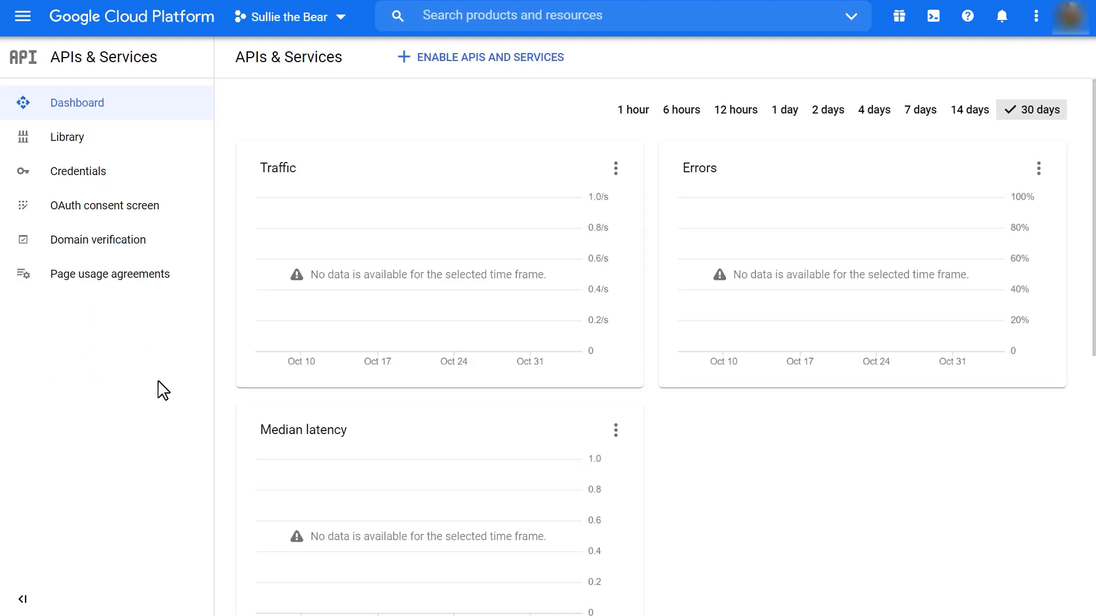
Go to enabling APIs for the project, and create an API key in the Google Maps Platform credentials
left_click(498, 68)
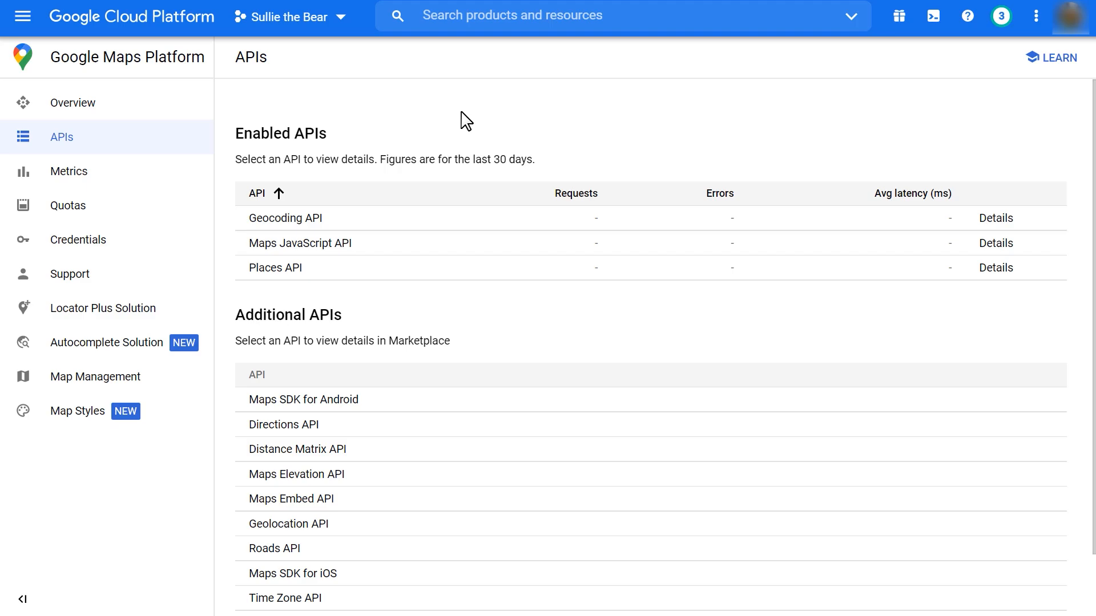
left_click(118, 253)
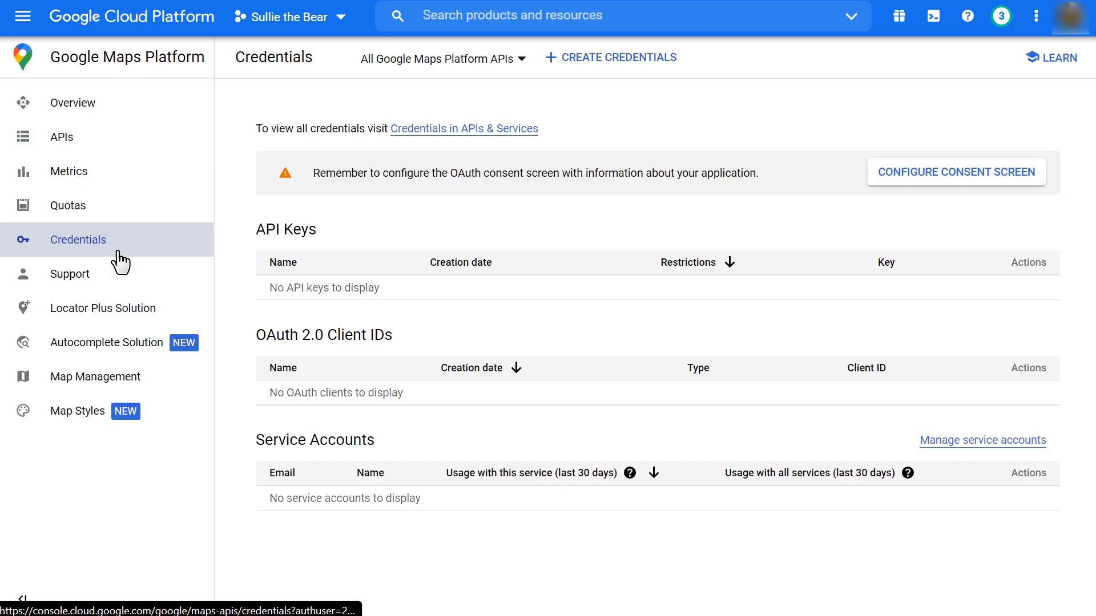
left_click(568, 63)
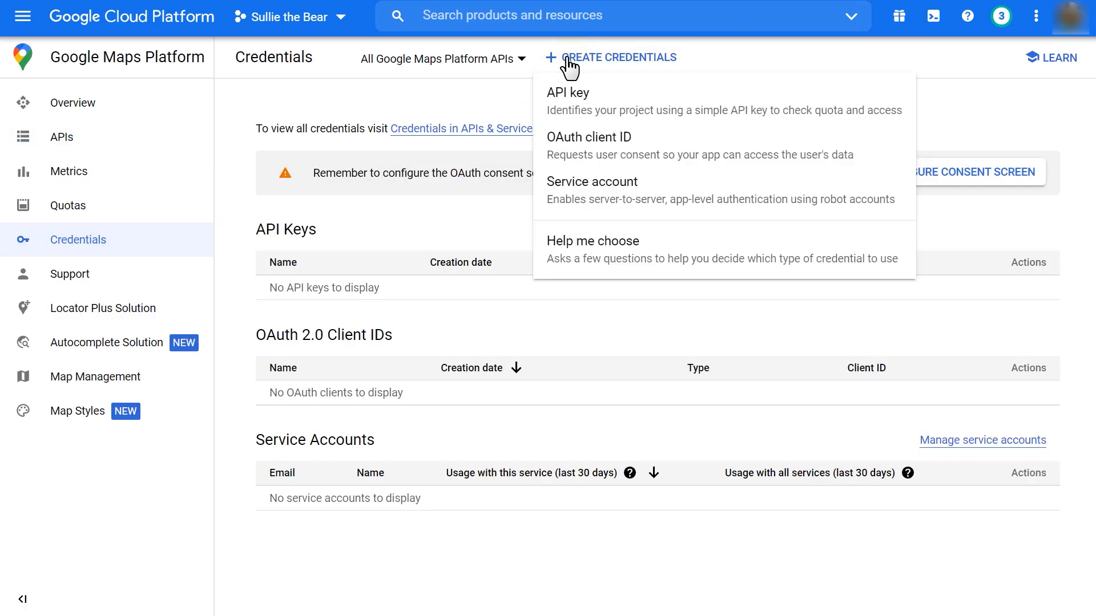
left_click(621, 107)
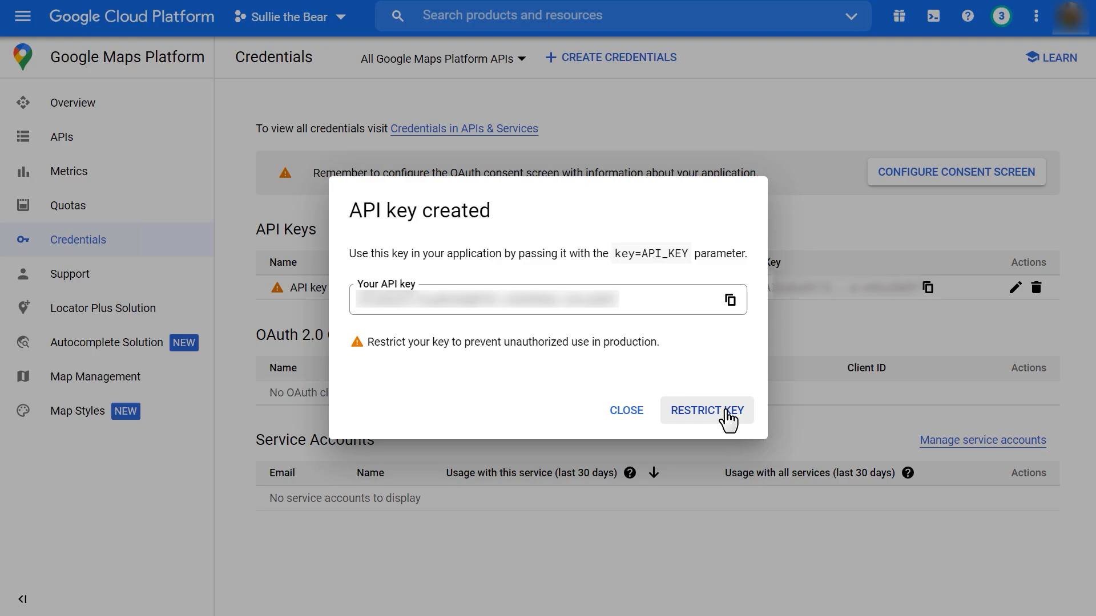
Restrict the new API key to HTTP referrers (web sites) and add *sulliethebear.com as the allowed referrer
left_click(728, 420)
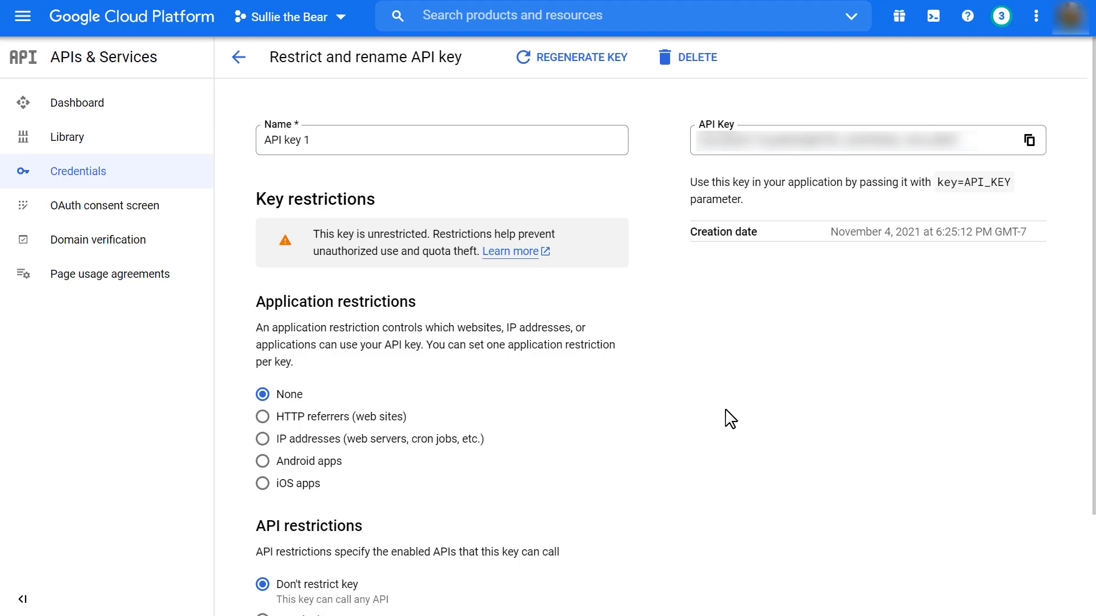
left_click(263, 418)
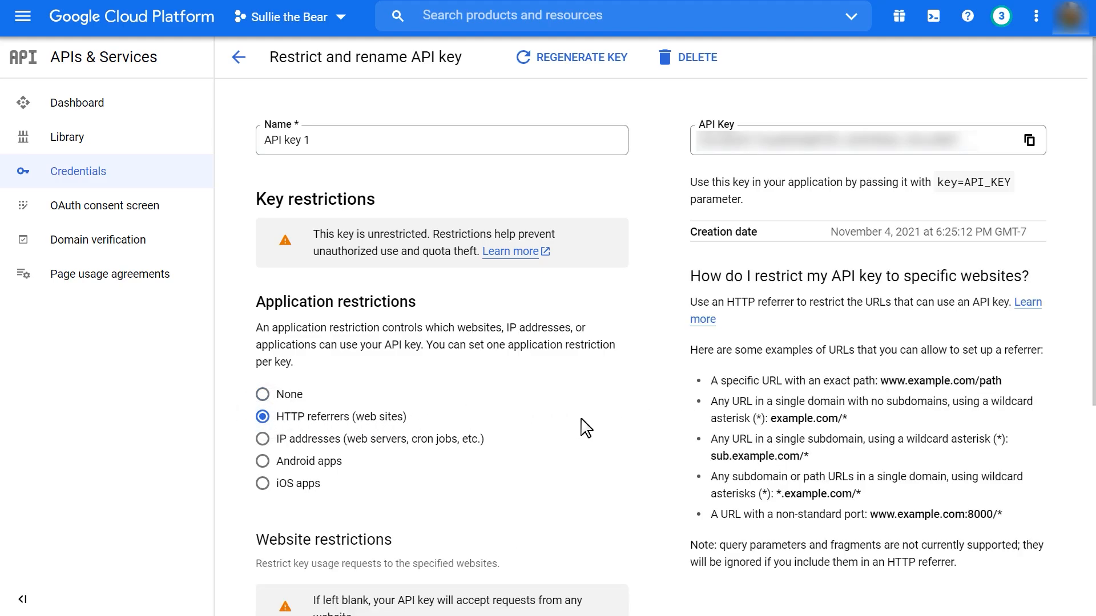
scroll(586, 425, "down", 5)
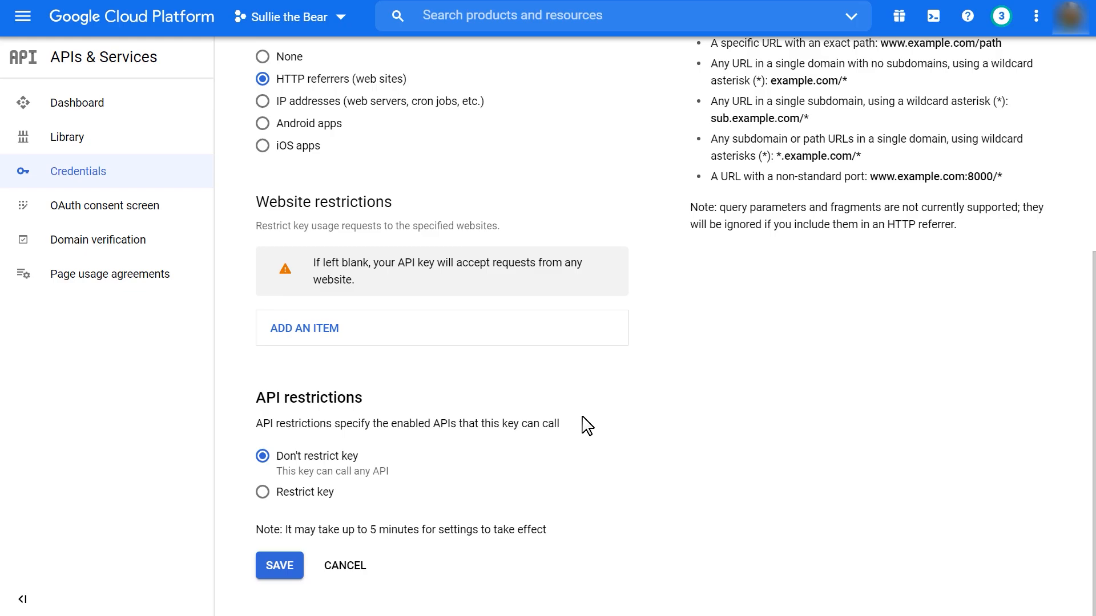
left_click(329, 330)
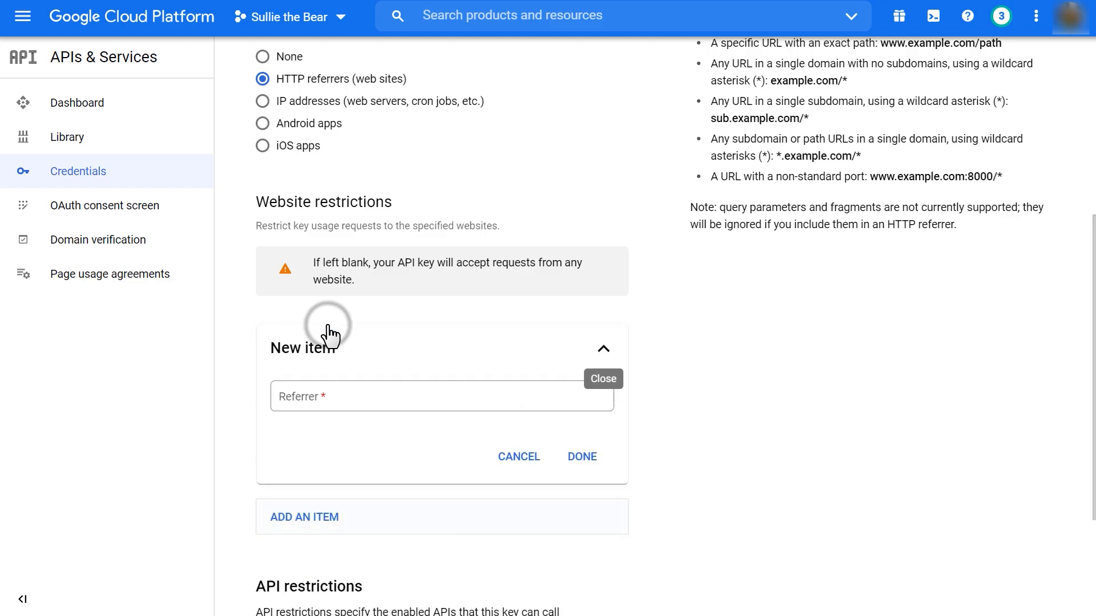
left_click(367, 395)
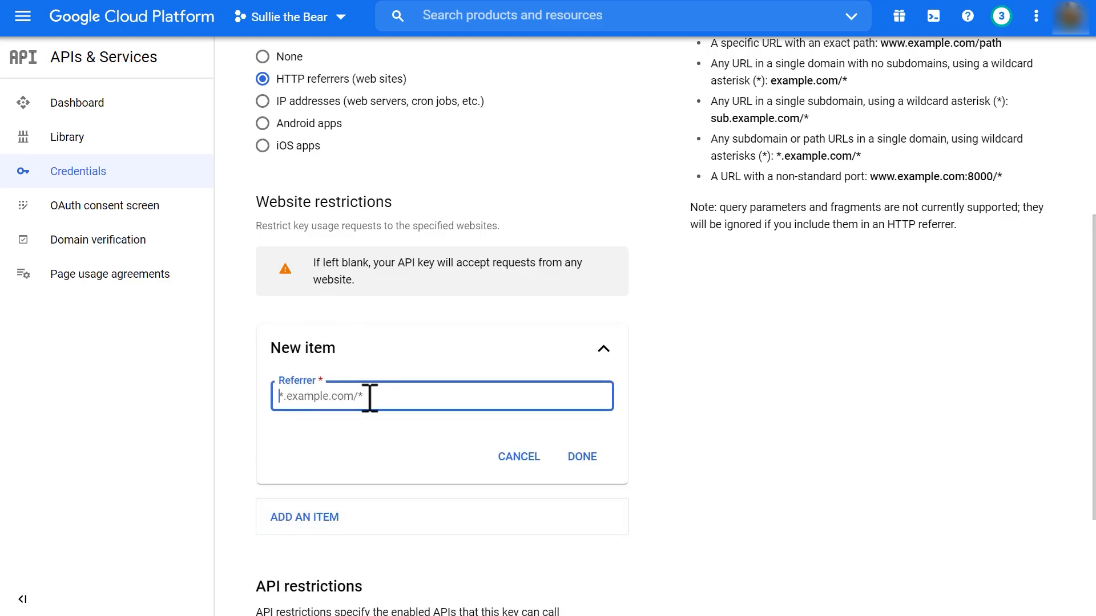
type("*sulliethebear.com")
left_click(584, 456)
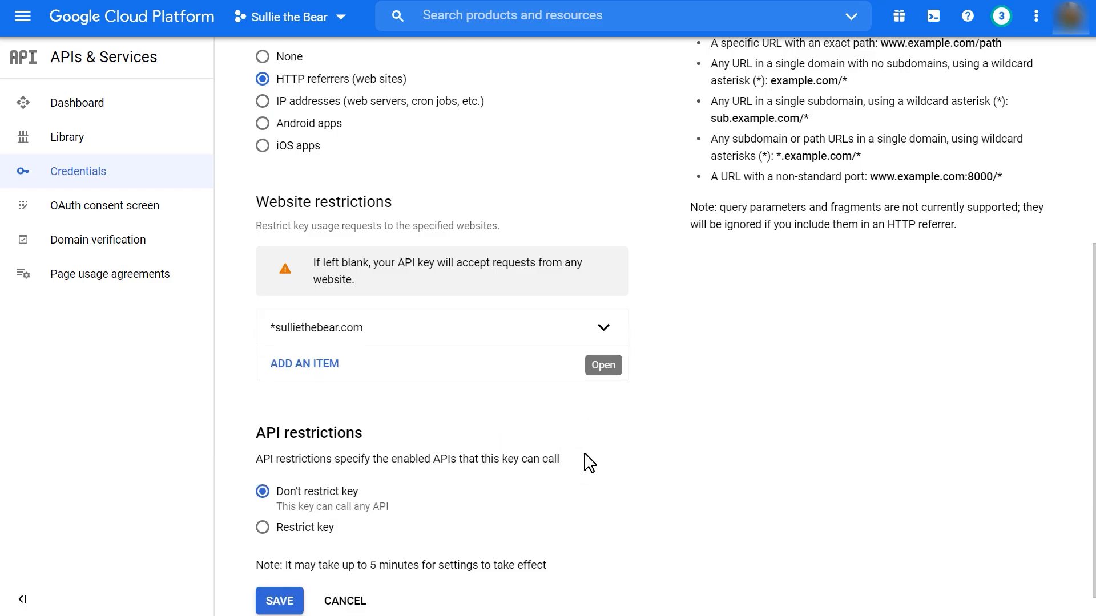
Restrict the key to the Geocoding API, Maps JavaScript API and Places API, and save the key restrictions
left_click(263, 527)
scroll(234, 546, "down", 2)
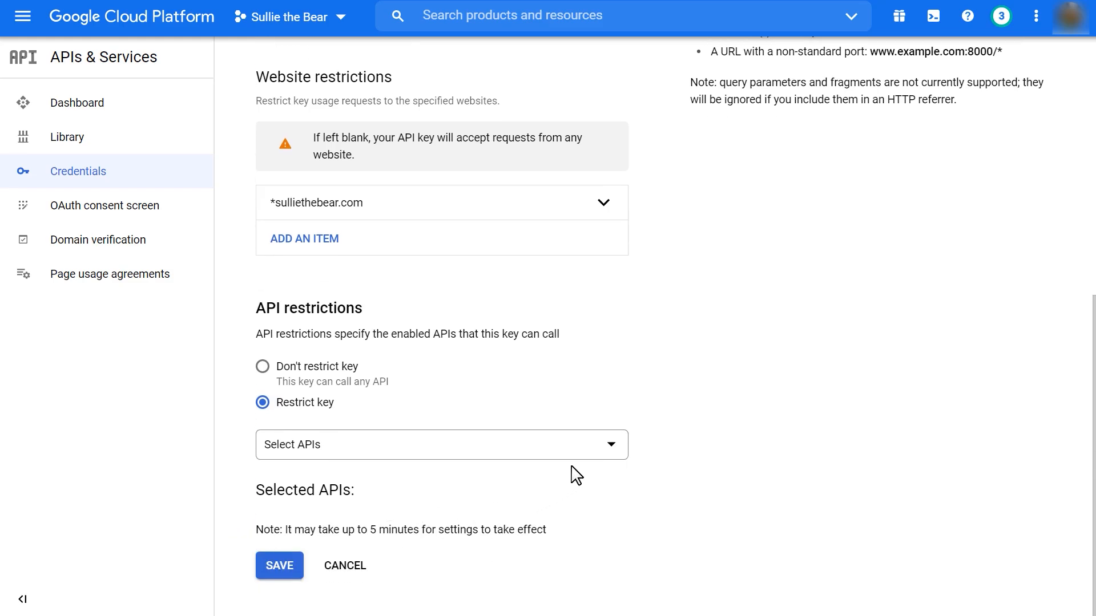
left_click(586, 454)
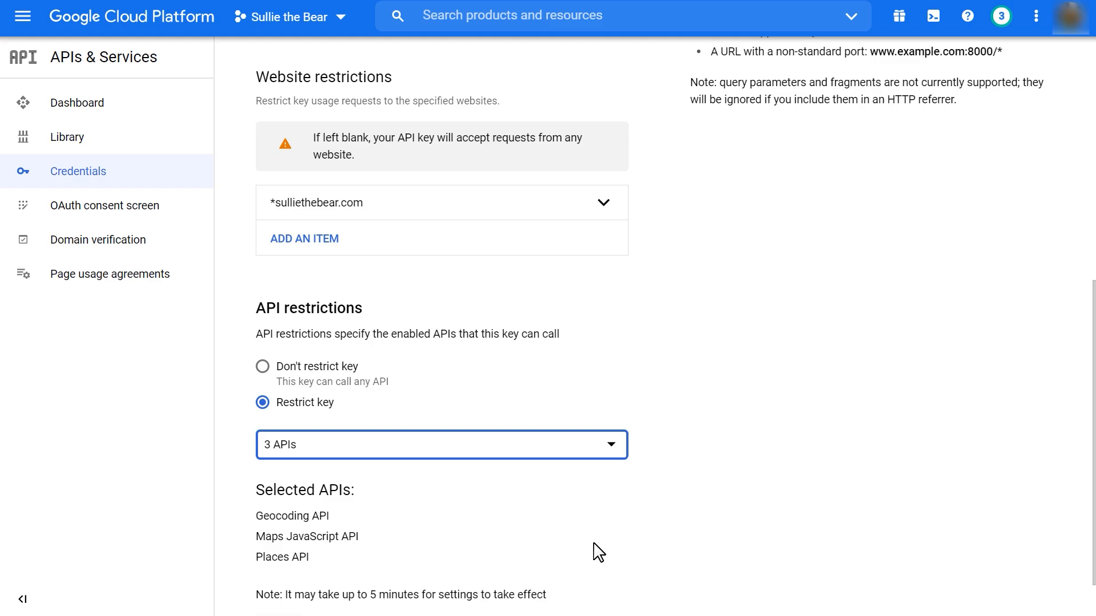
left_click(596, 553)
scroll(593, 553, "down", 1)
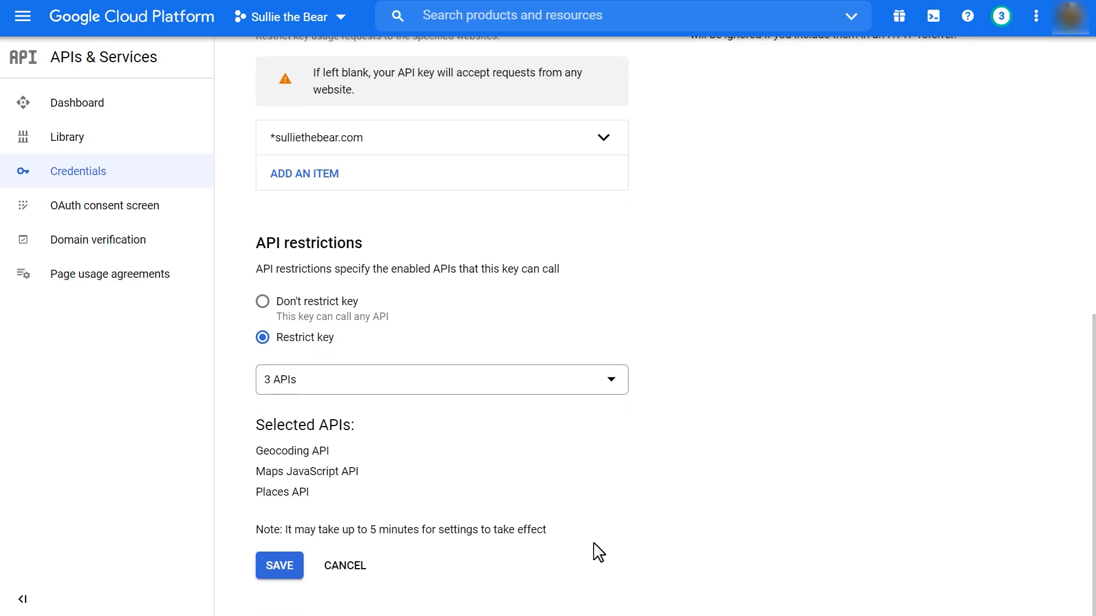
left_click(293, 565)
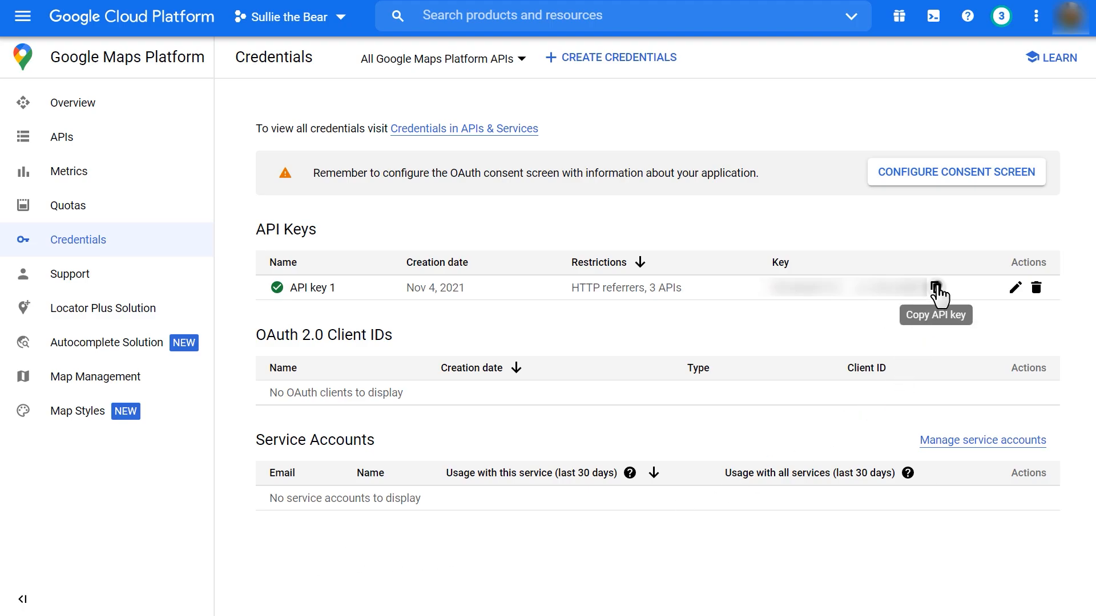
Copy the restricted API key, paste it into the Google Places API key setting in WPForms, and save the settings
left_click(936, 289)
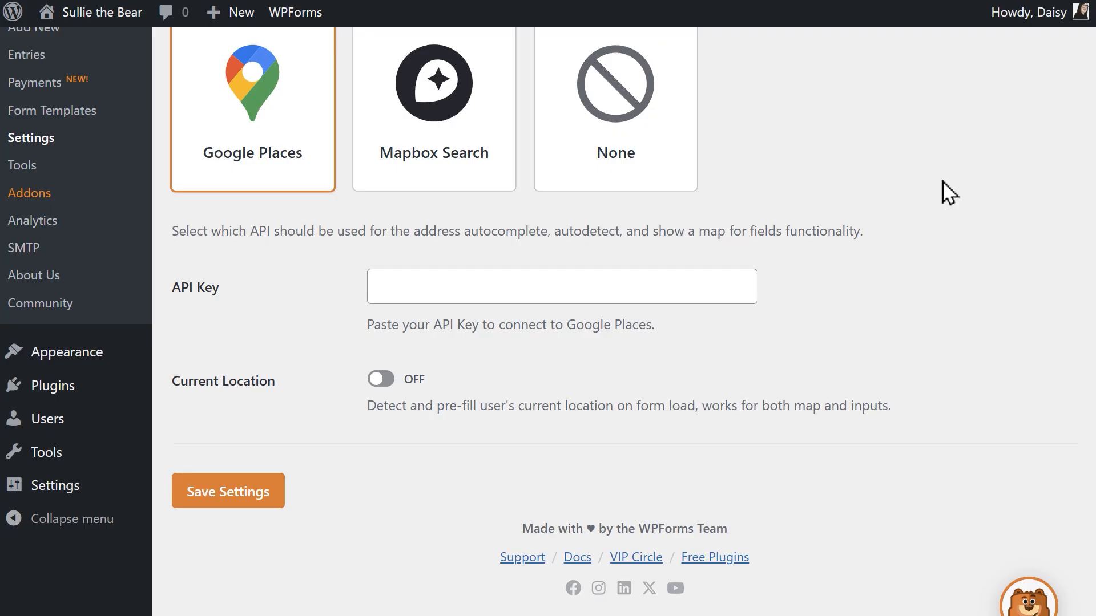
left_click(732, 284)
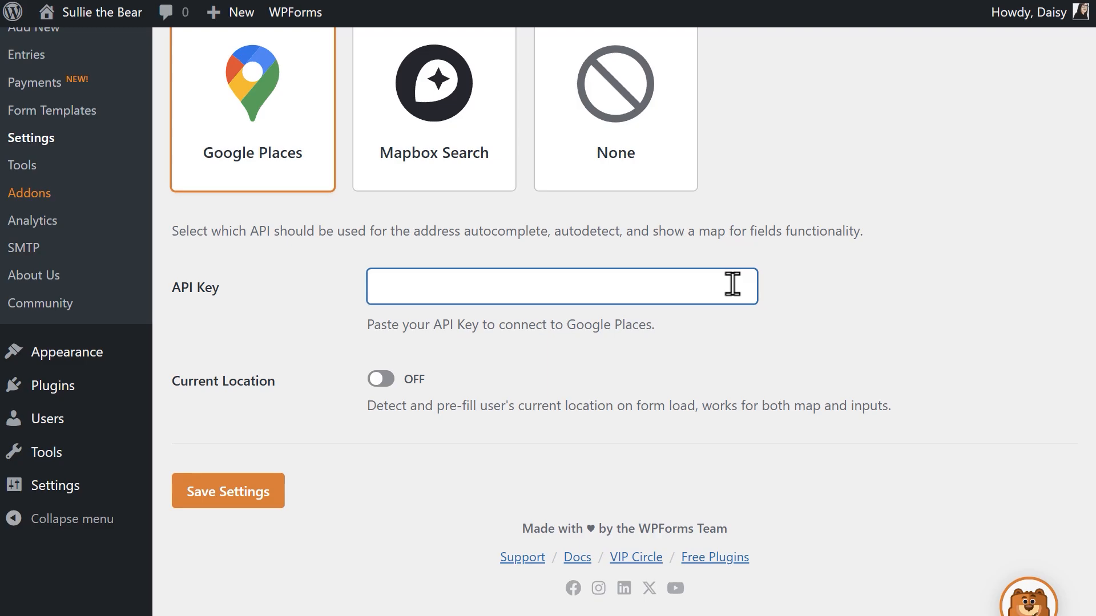
key("ctrl+v")
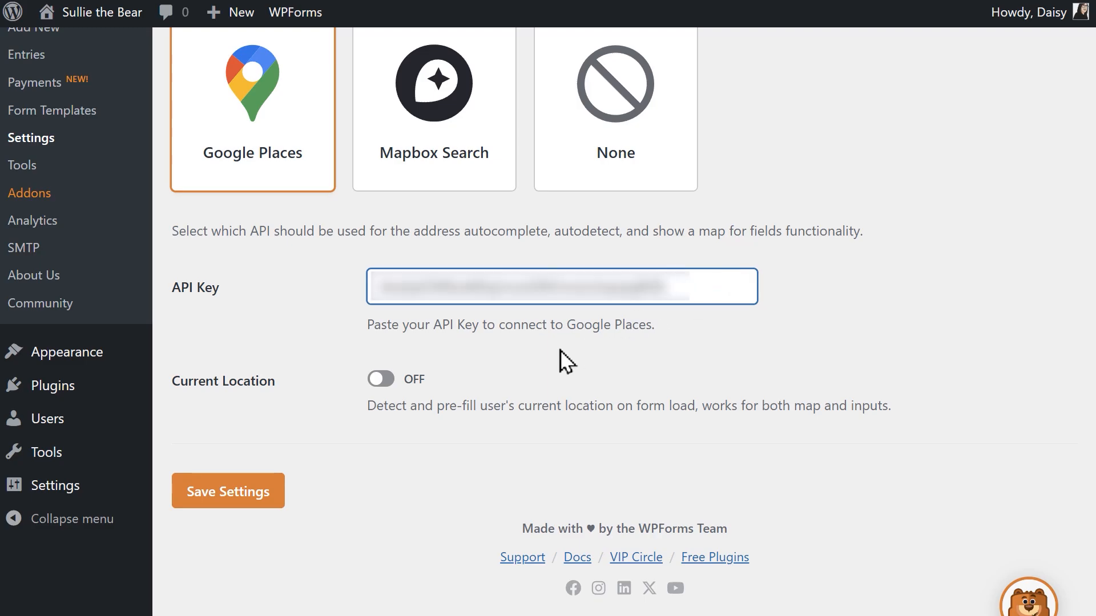
left_click(263, 478)
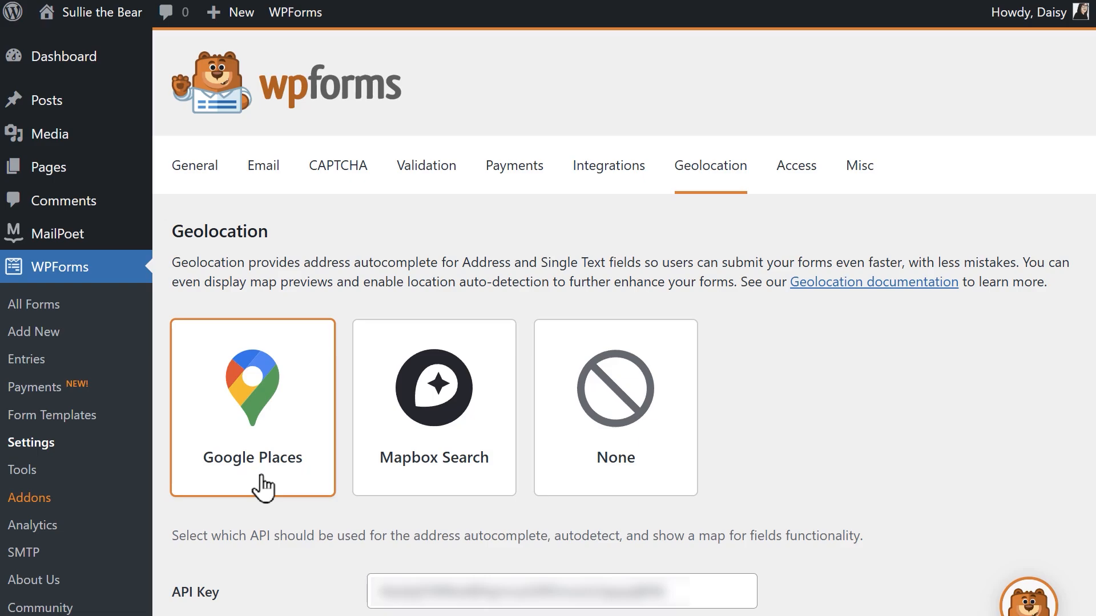
Choose Mapbox Search as the geolocation provider in WPForms and go to its access token entry
left_click(483, 420)
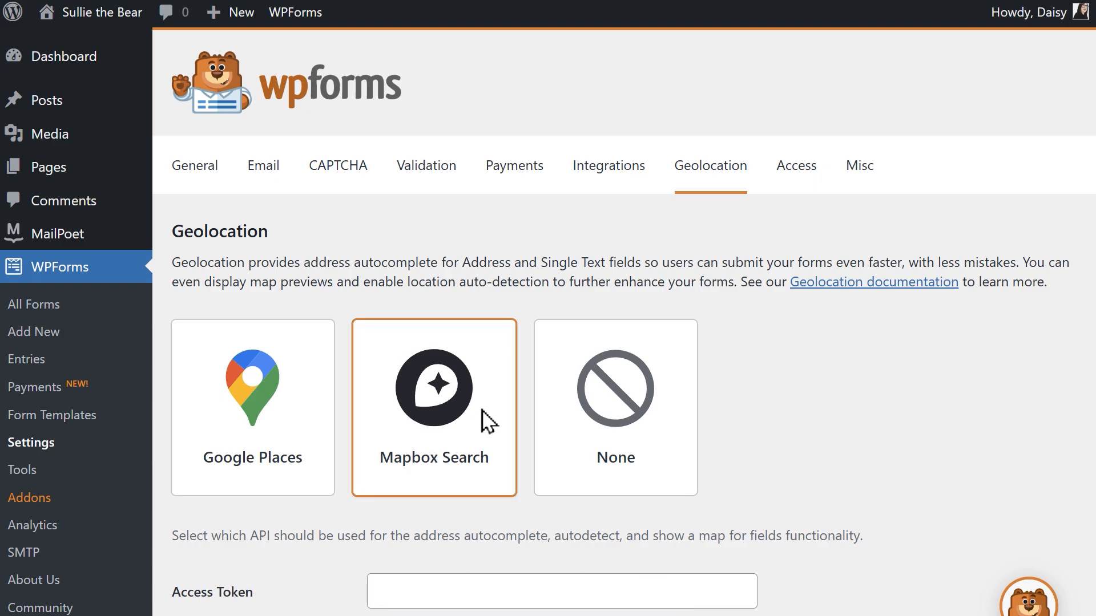
scroll(624, 319, "down", 5)
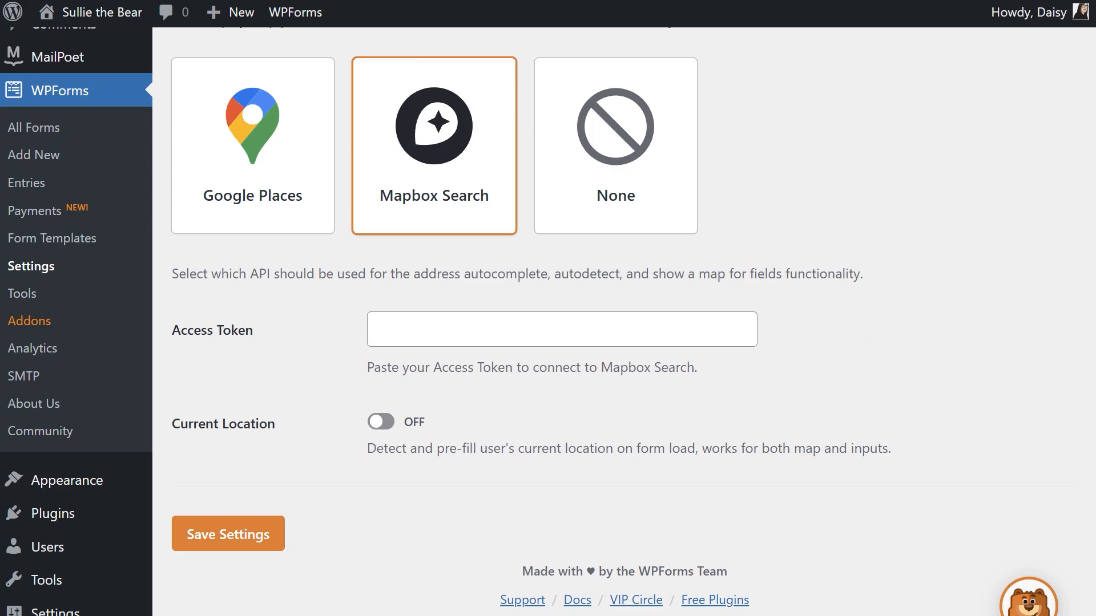
left_click(730, 324)
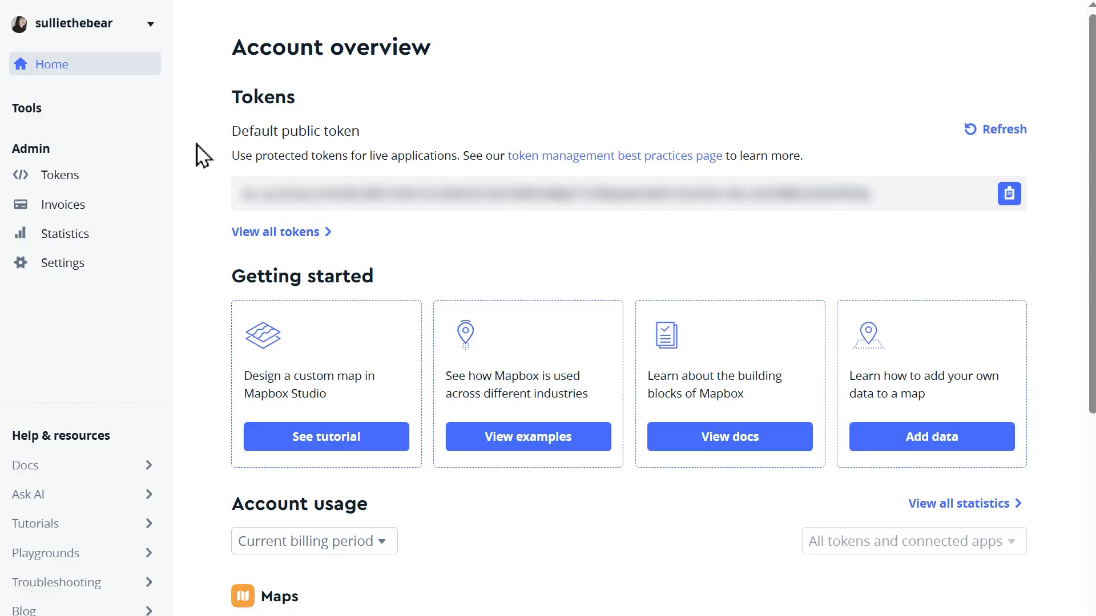
Switch to the Mapbox account and start a new access token named "WPForms"
left_click(99, 180)
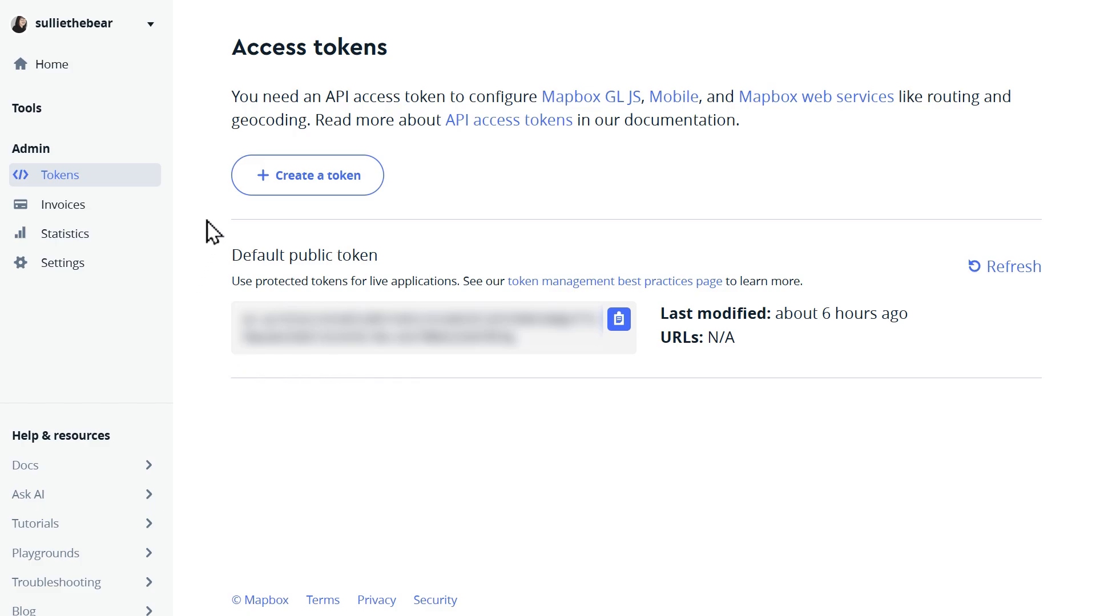
left_click(245, 182)
type("WPForms")
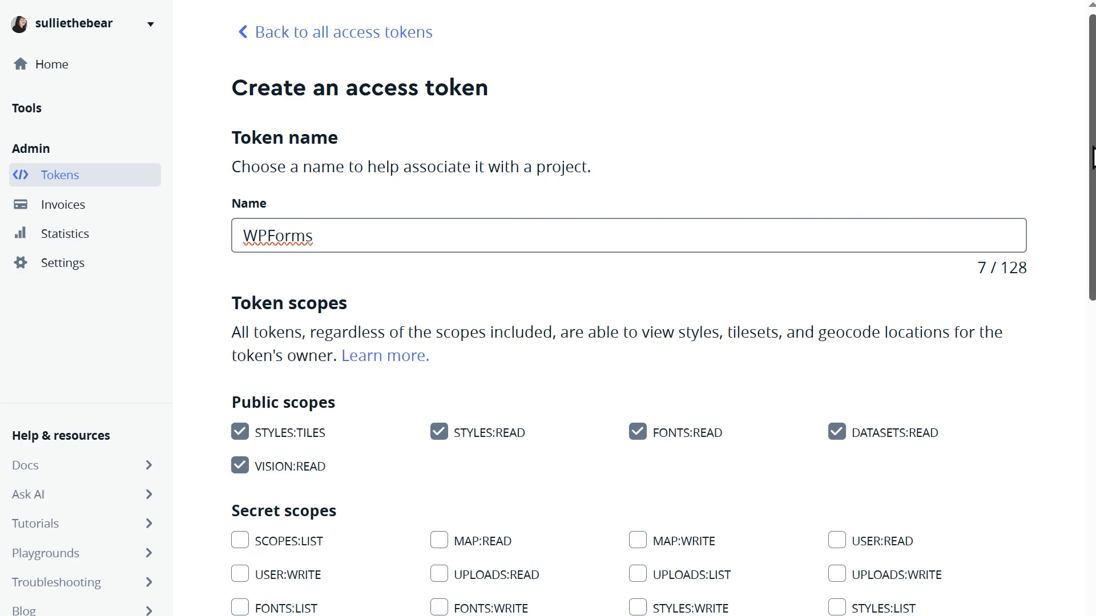
scroll(1089, 168, "down", 5)
scroll(662, 308, "down", 9)
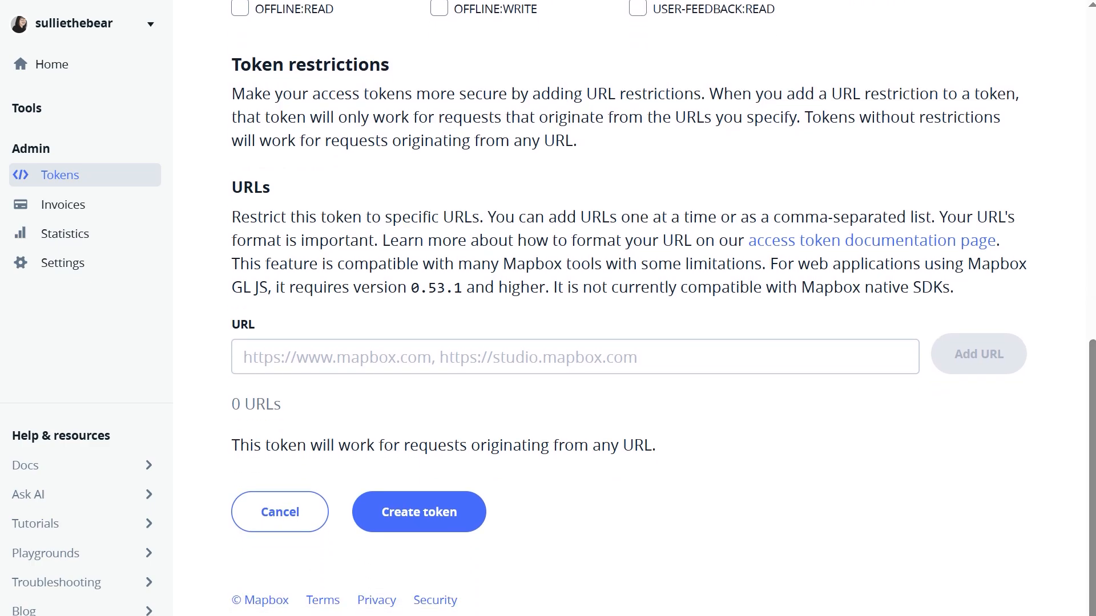
left_click(839, 358)
type("h")
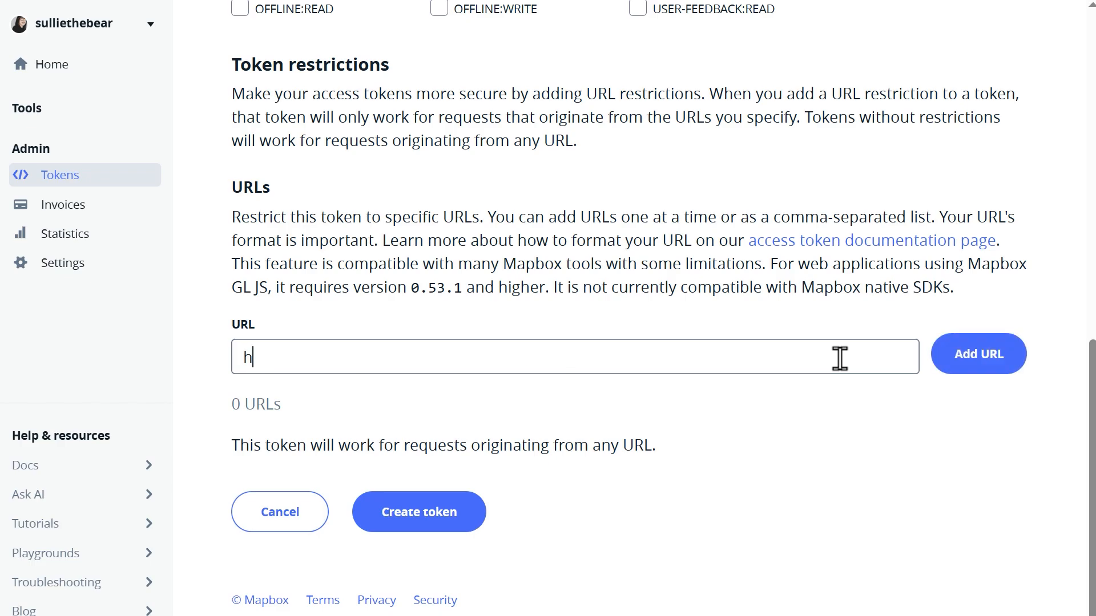
type("ttps://sullietheb")
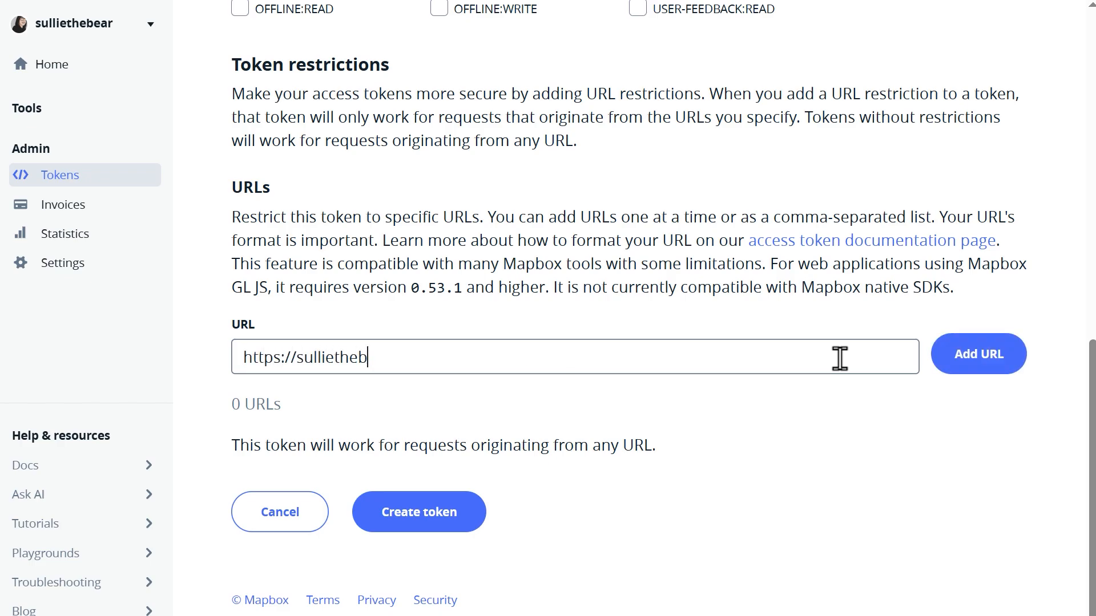
type("ear.com")
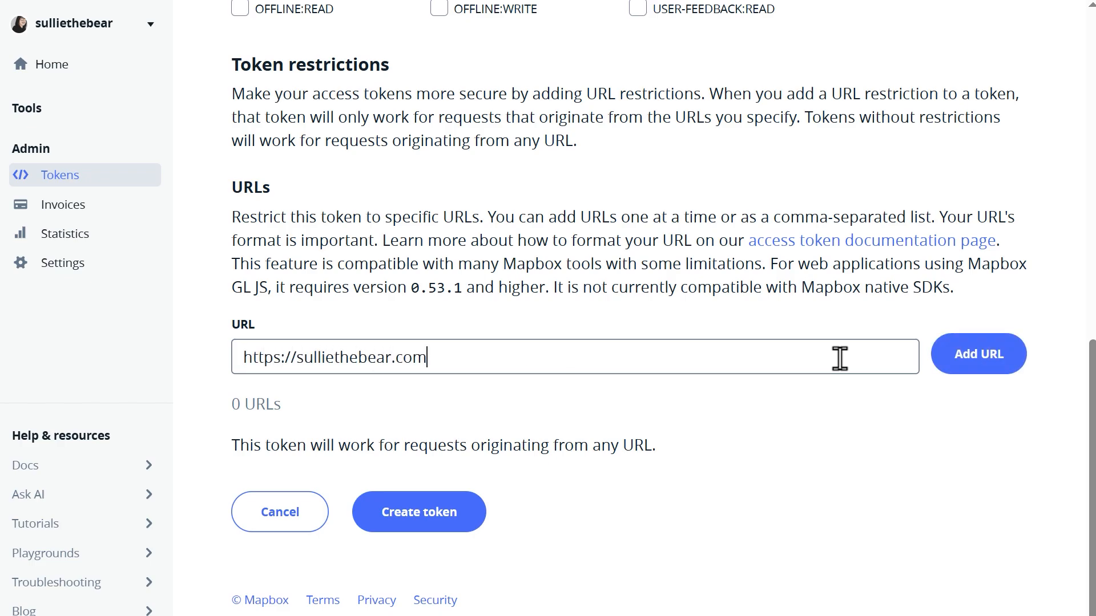
left_click(949, 366)
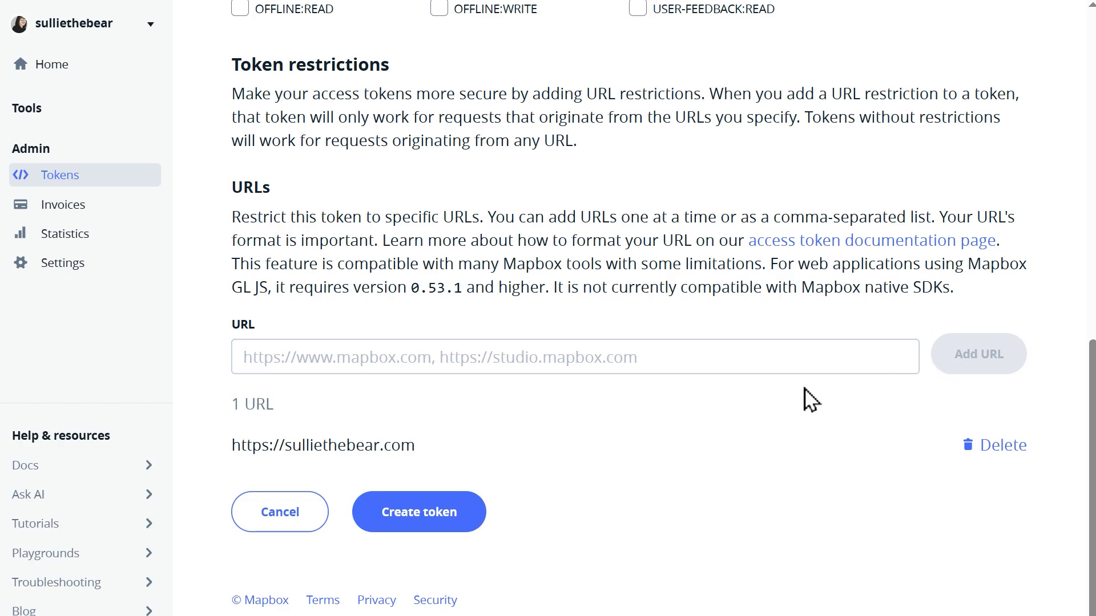
Create the URL-restricted Mapbox access token and confirm it with the account password
left_click(479, 518)
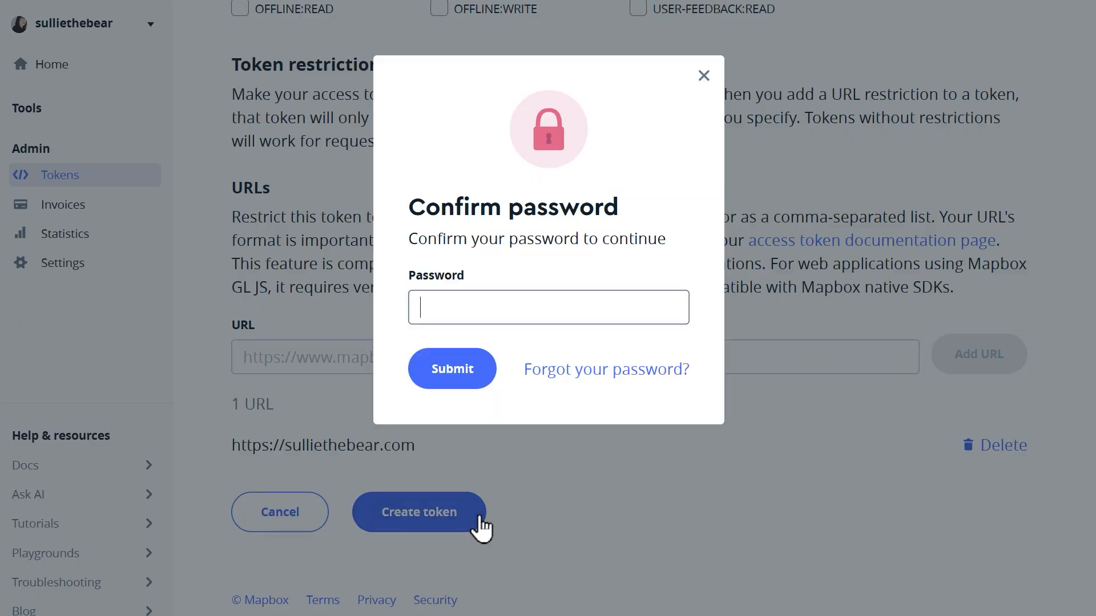
type("•••••••••")
left_click(476, 389)
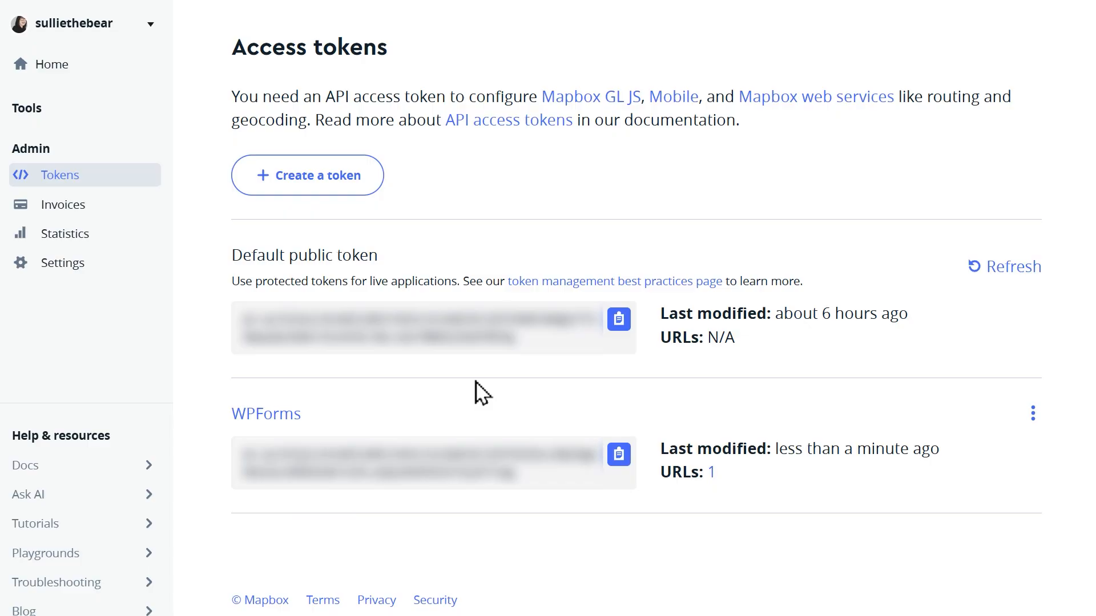
Copy the WPForms access token into the WPForms Mapbox Search settings, turn on Current Location, and save the settings
left_click(620, 457)
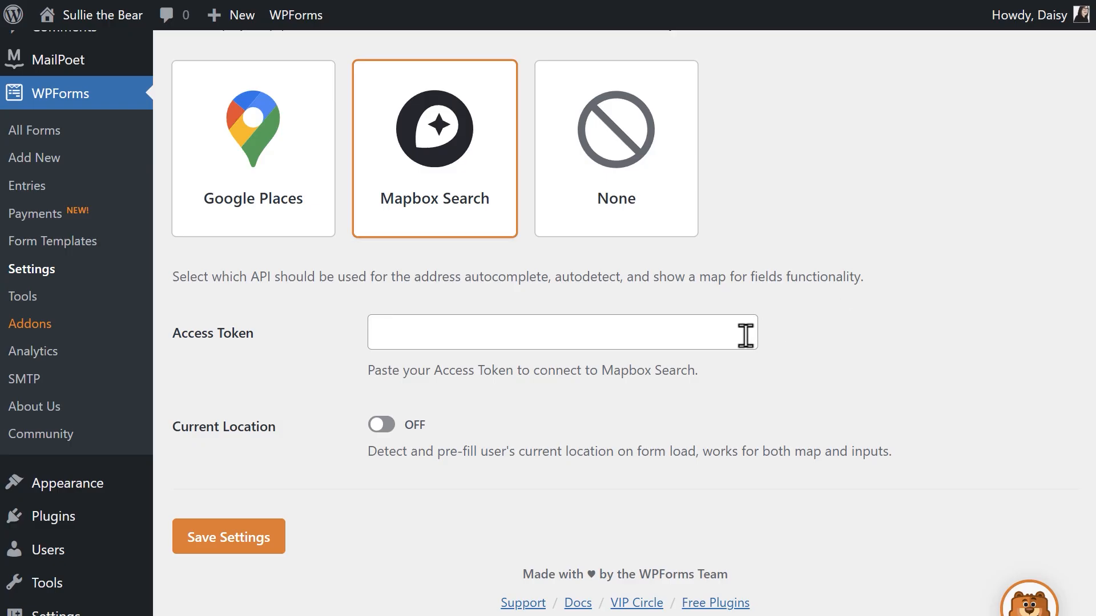
left_click(746, 335)
key("ctrl+v")
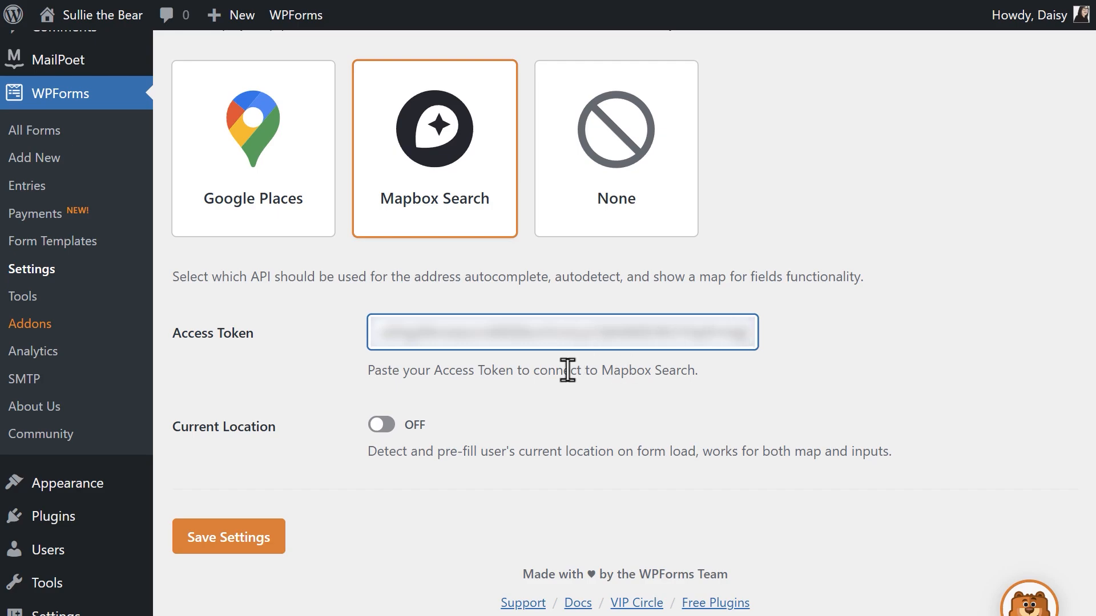
left_click(384, 426)
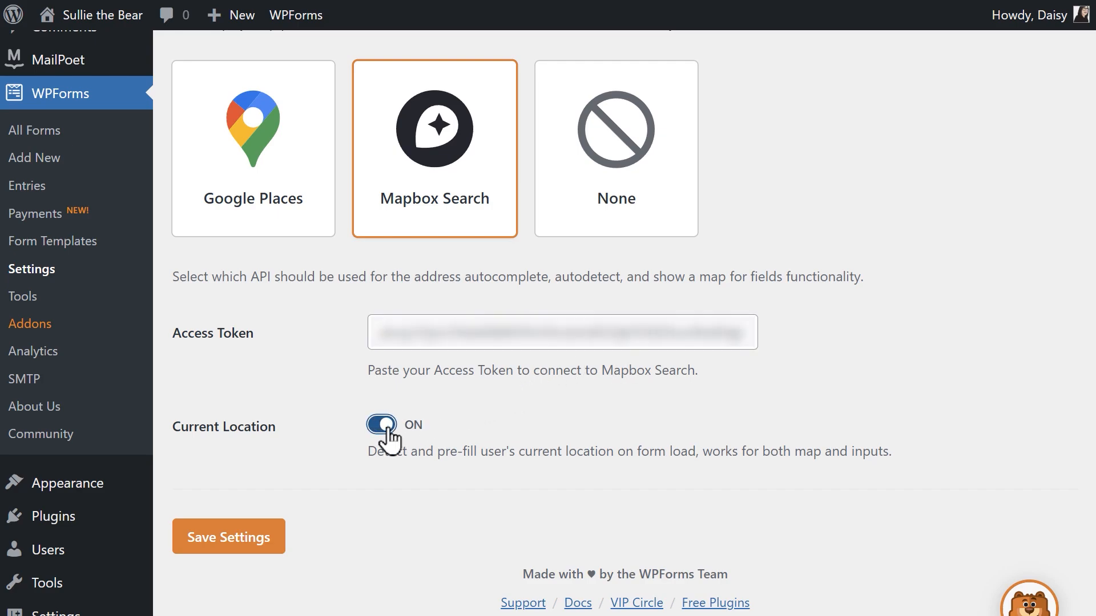
left_click(276, 537)
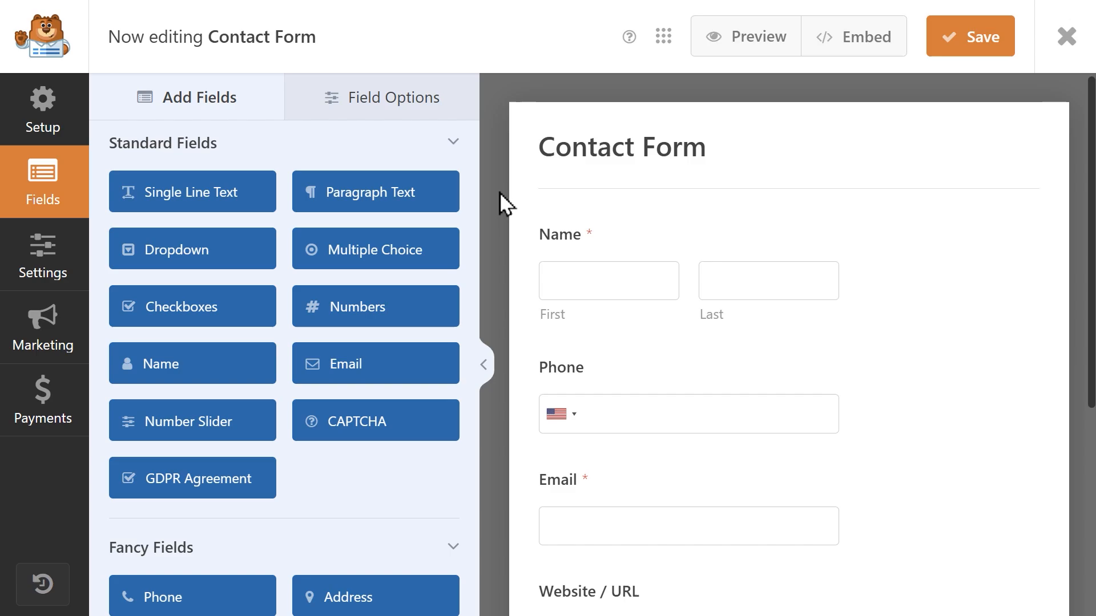
Add an Address field and a Single Line Text field to the Contact Form
scroll(425, 385, "down", 2)
left_click(382, 510)
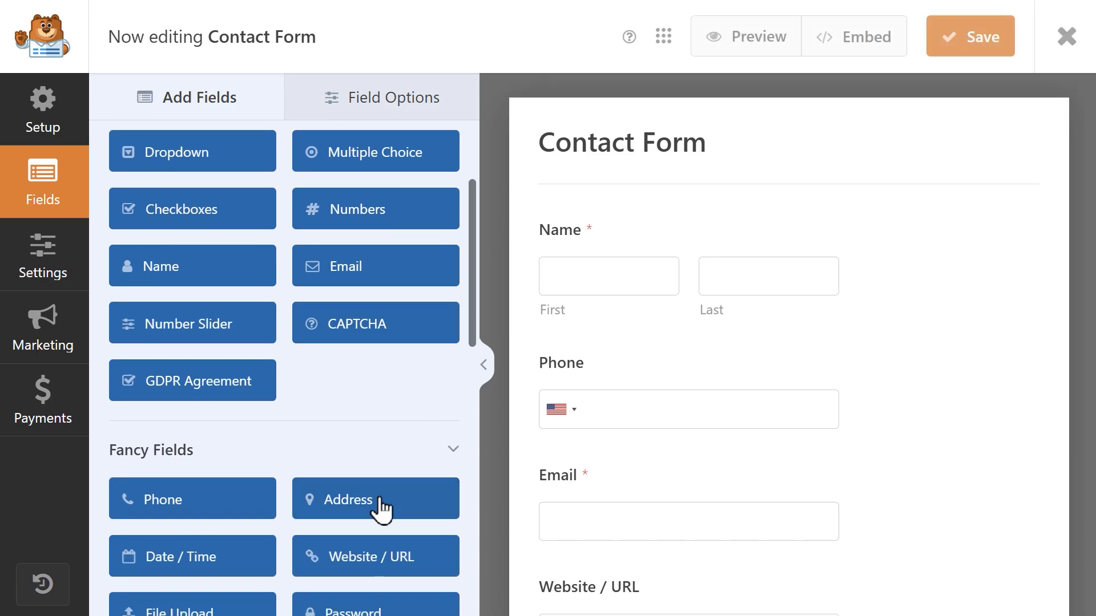
scroll(380, 508, "up", 3)
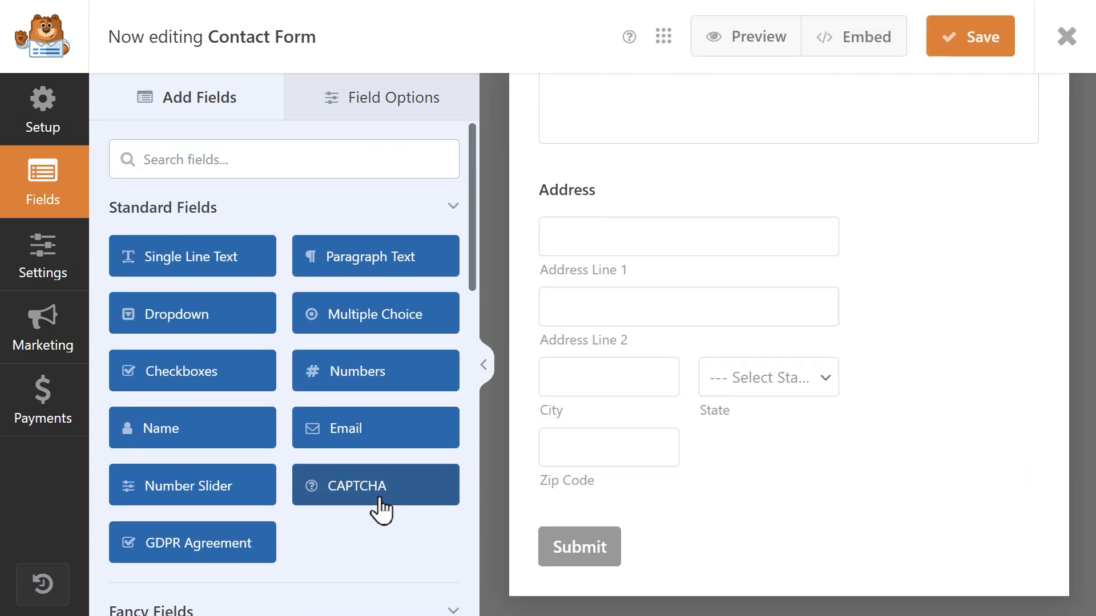
left_click(243, 260)
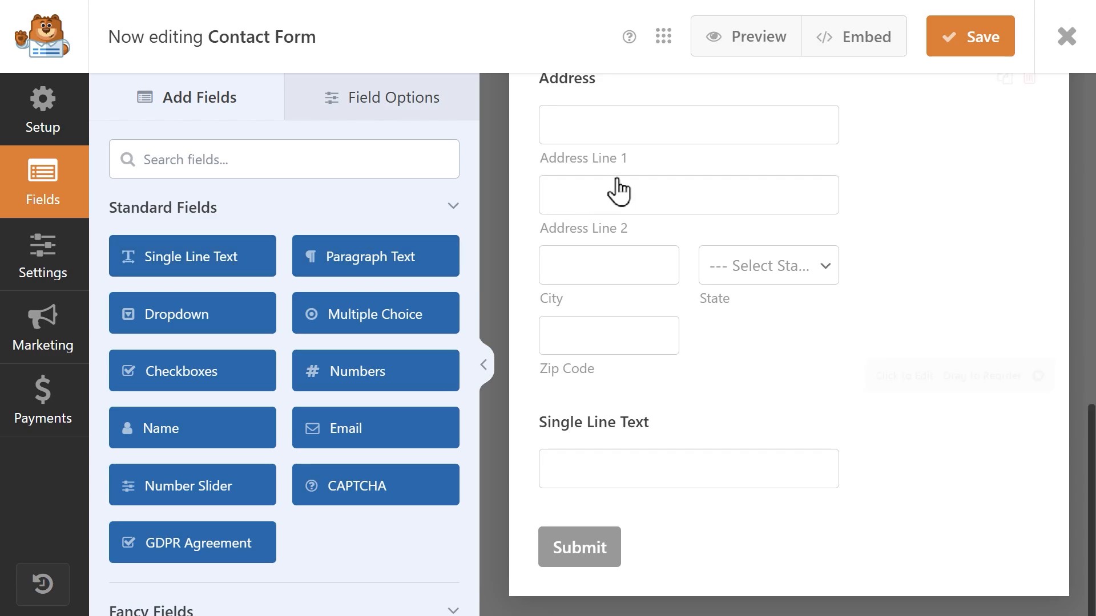
Enable Address Autocomplete and Display Map in the Address field's advanced options
left_click(662, 170)
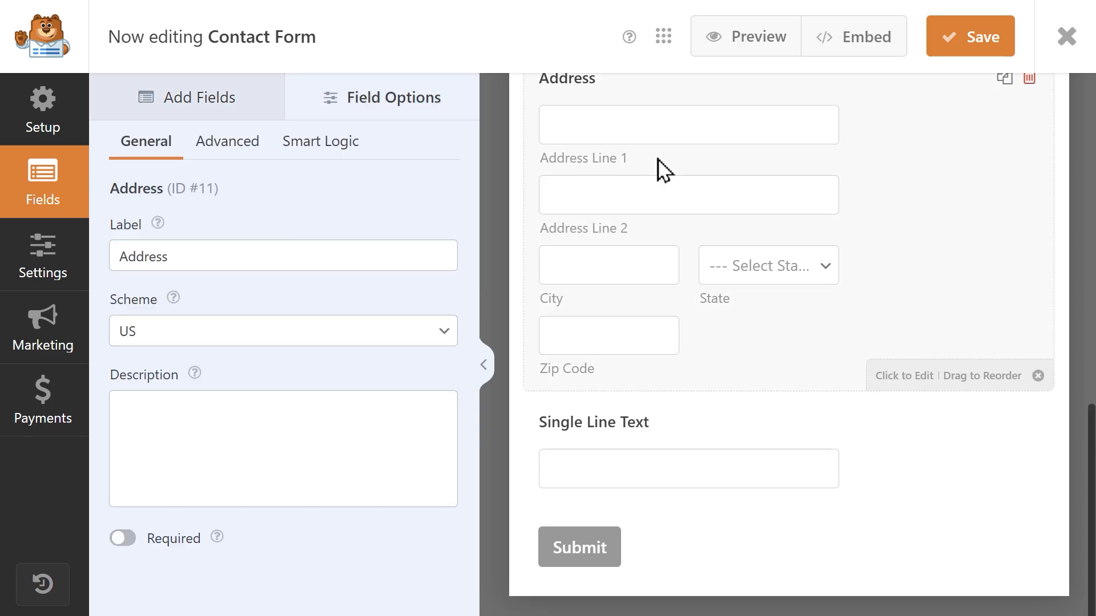
left_click(258, 151)
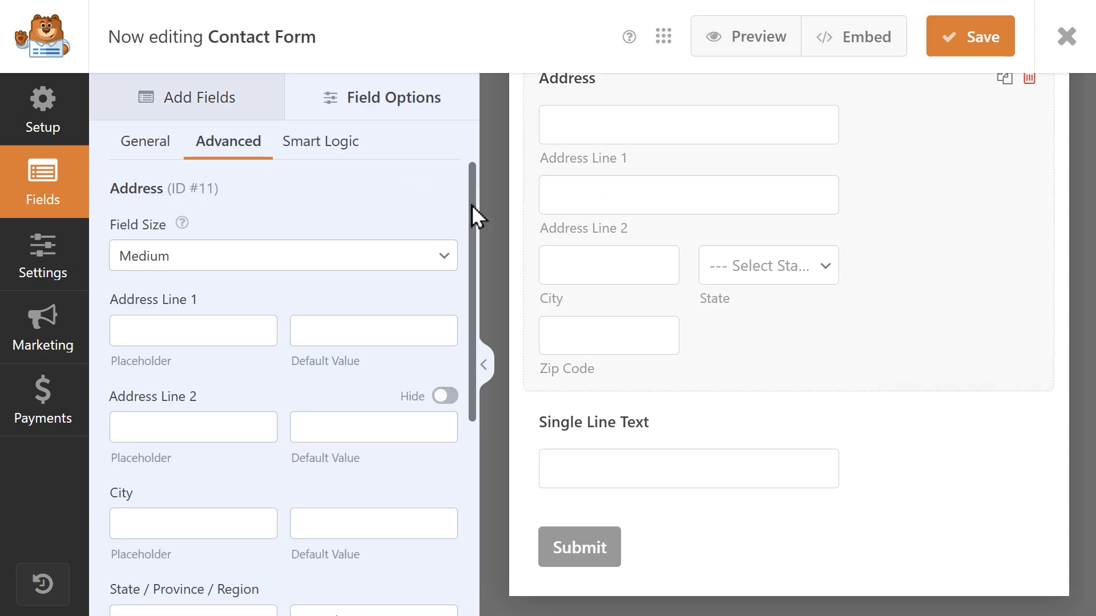
left_click_drag(471, 204, 487, 476)
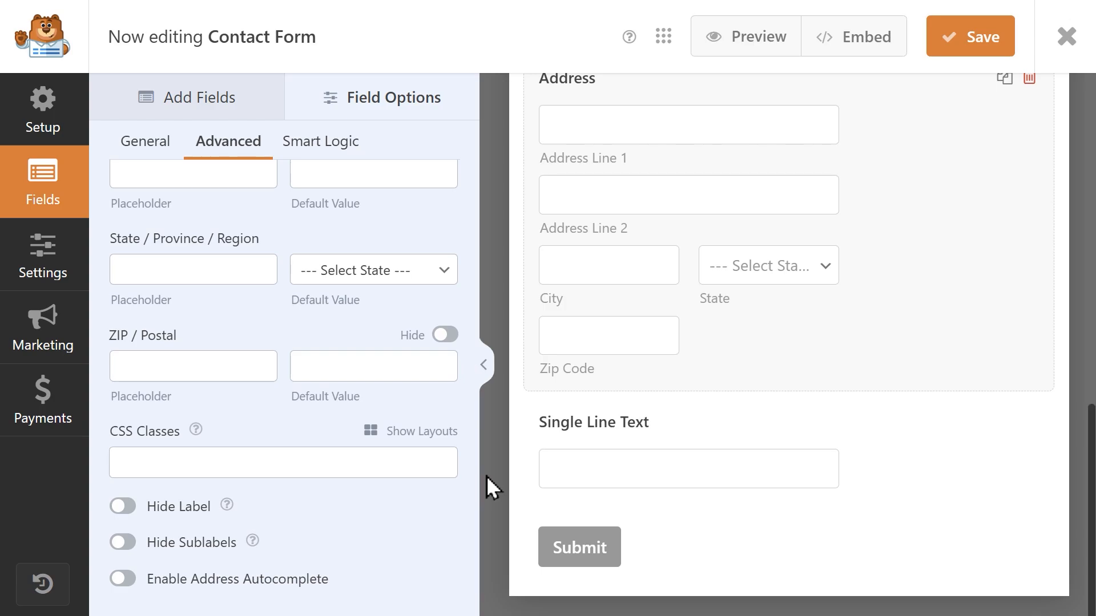
left_click(128, 580)
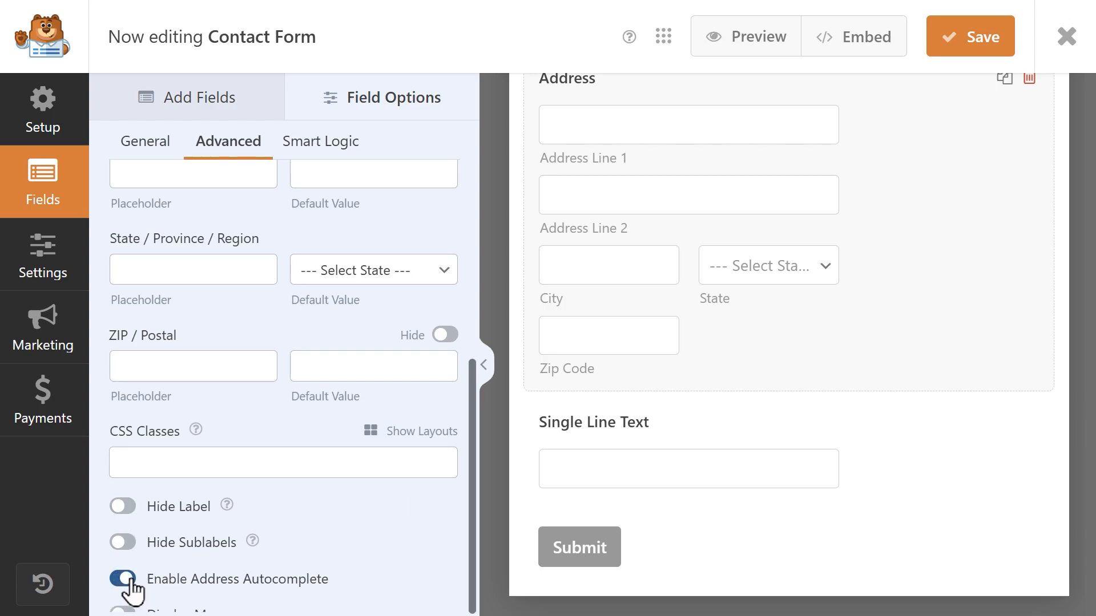
scroll(471, 434, "down", 1)
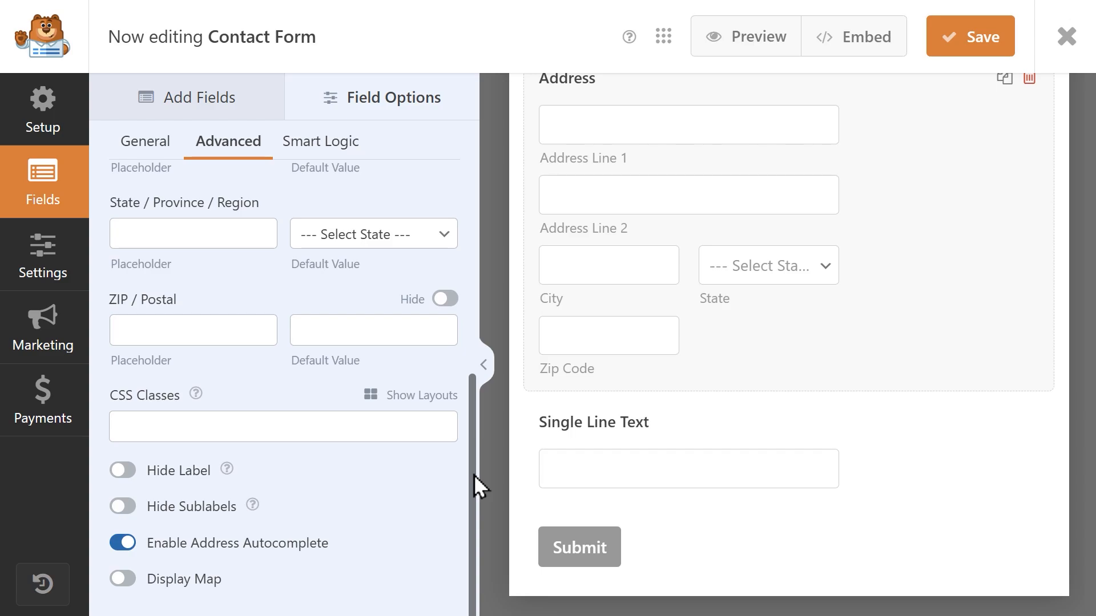
left_click(121, 579)
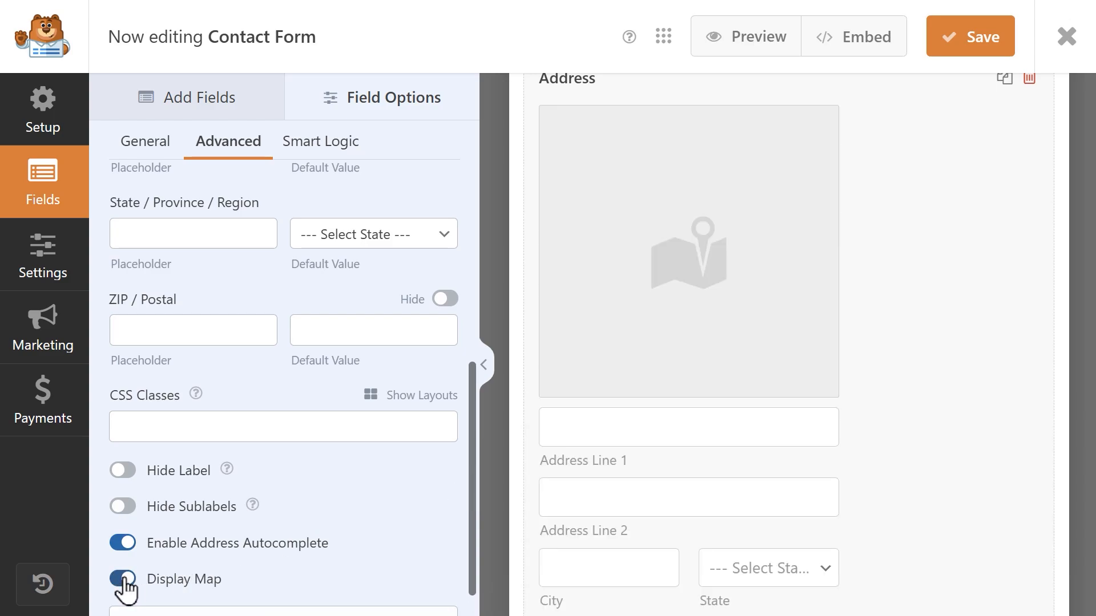
Set the Address field's map position to "Below field"
scroll(473, 479, "down", 1)
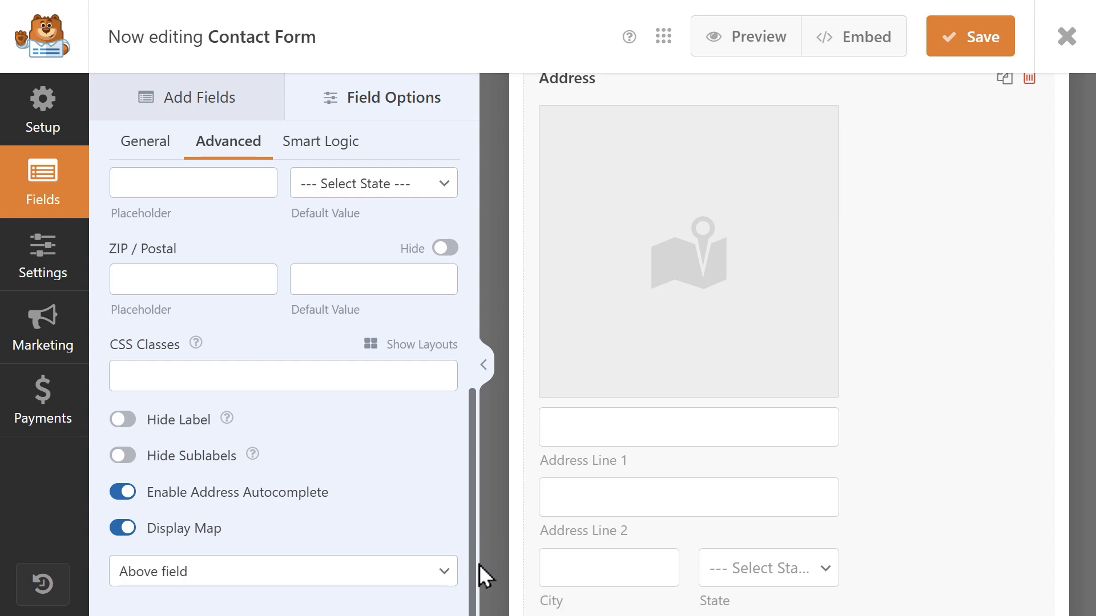
left_click(437, 578)
left_click(228, 615)
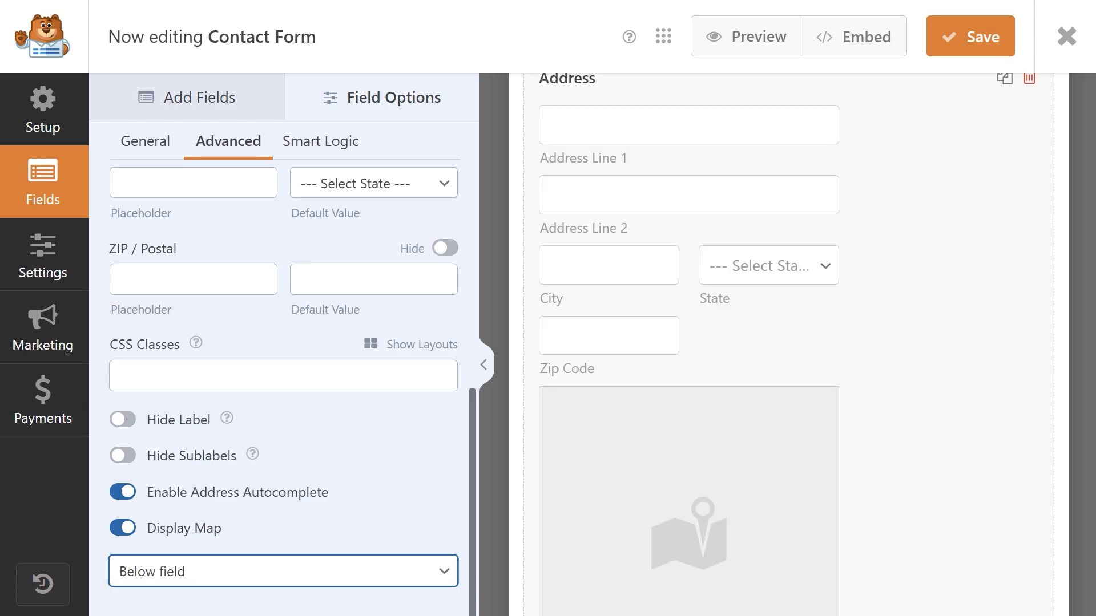
Set the Address field's map position to "Above field" and save the Contact Form
left_click(383, 574)
left_click(321, 603)
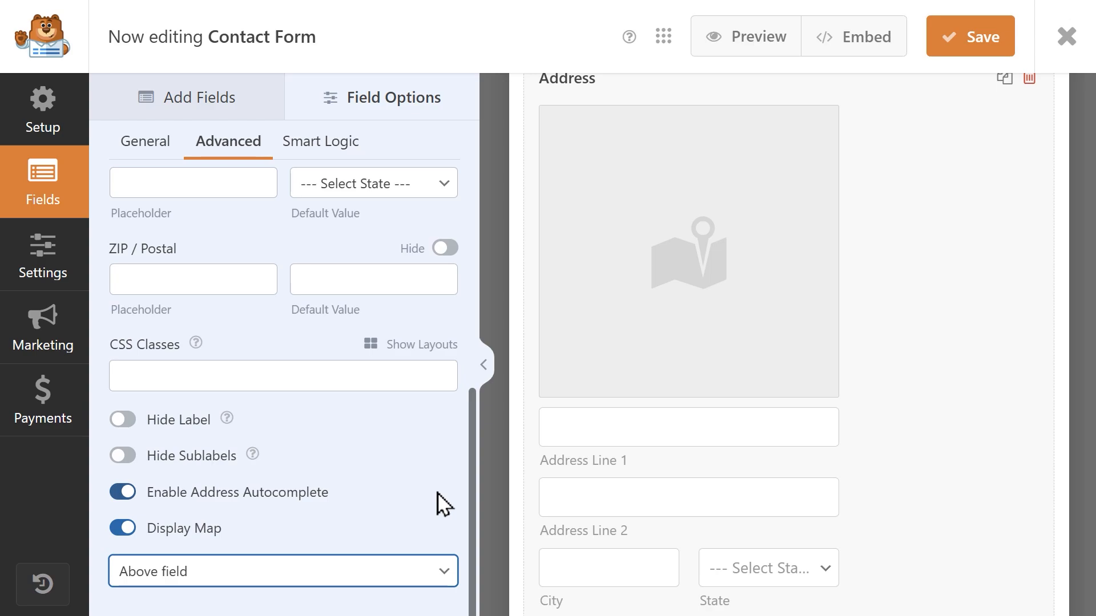
left_click(950, 46)
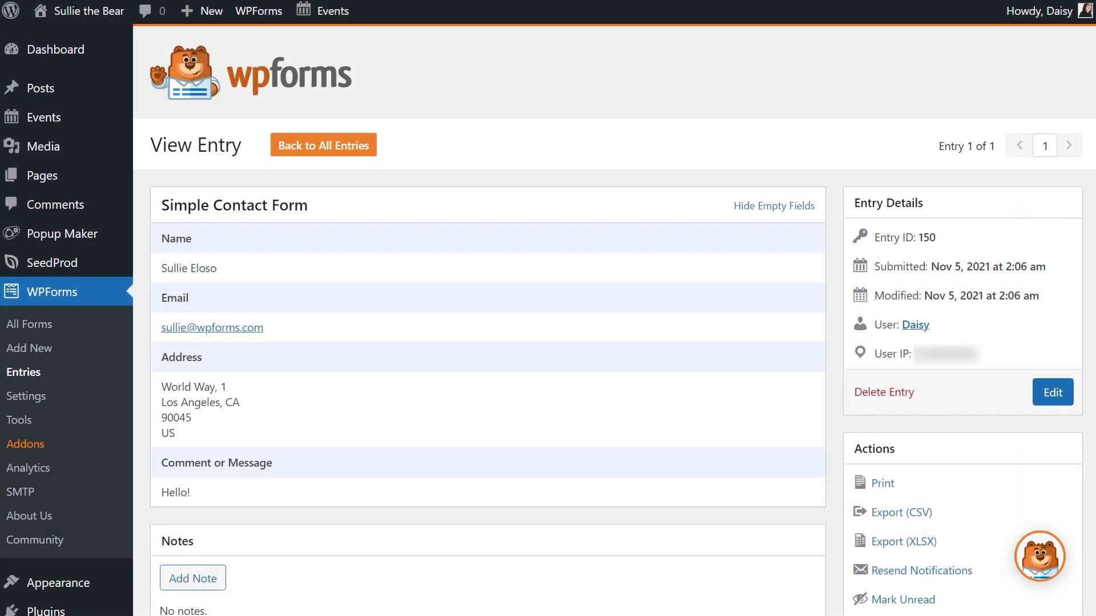
Review the submitted Simple Contact Form entry, from its field values down to the Location map
scroll(614, 319, "down", 6)
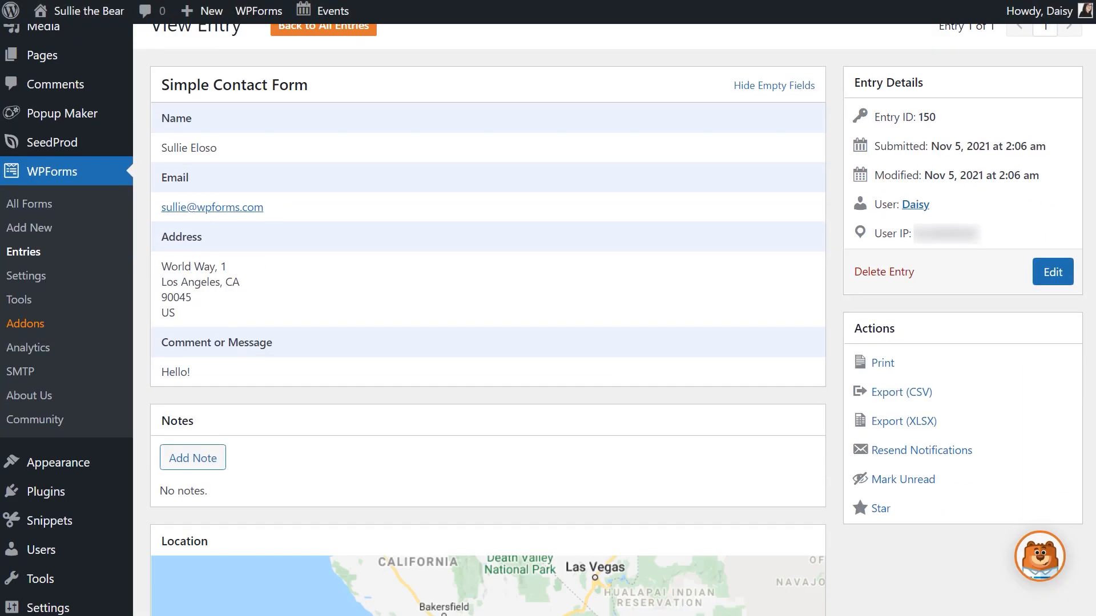
scroll(487, 319, "down", 3)
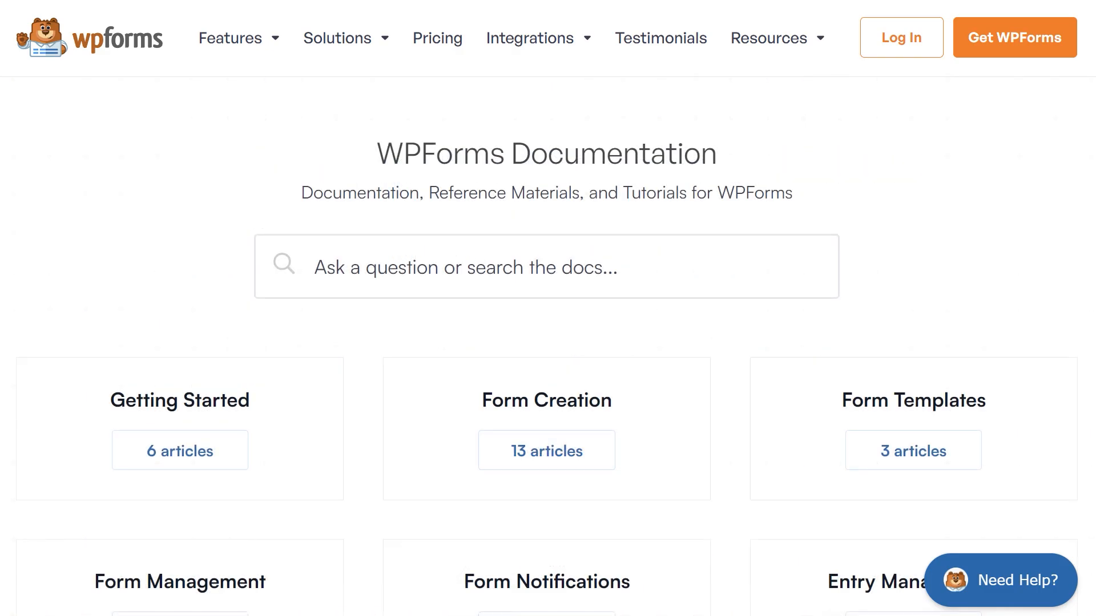
Look through the WPForms documentation categories and the support request form in the WPForms account
scroll(548, 308, "down", 3)
scroll(548, 308, "down", 6)
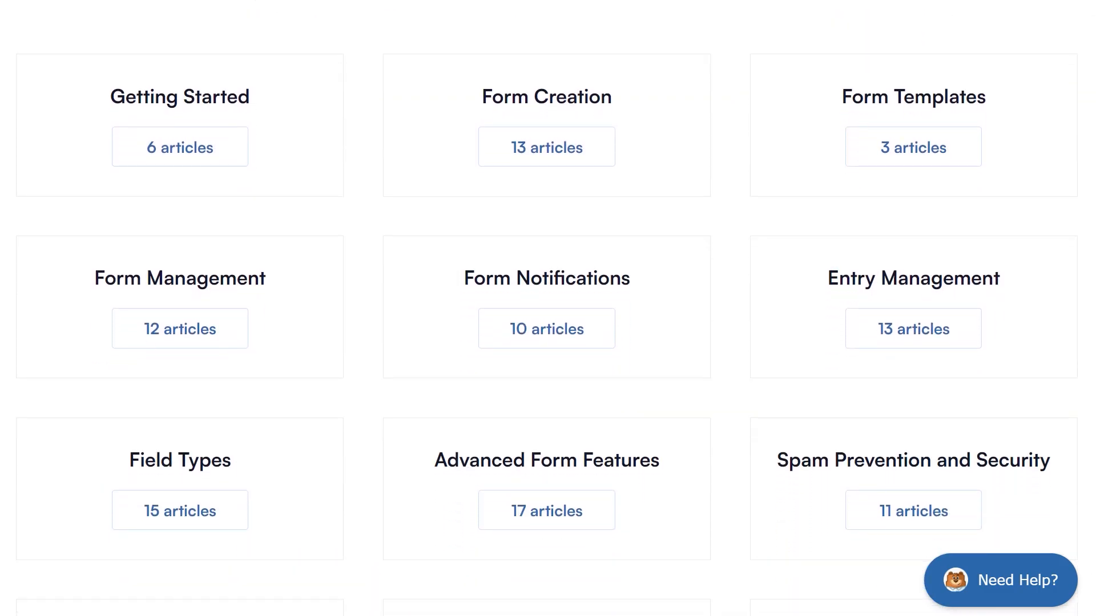
scroll(547, 308, "down", 6)
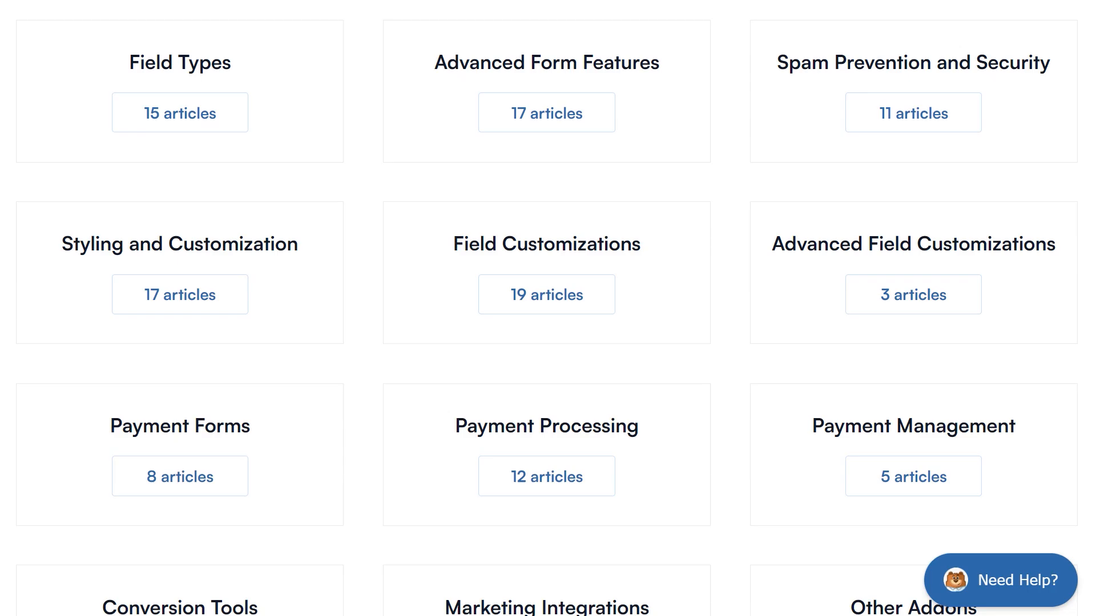
scroll(548, 308, "down", 6)
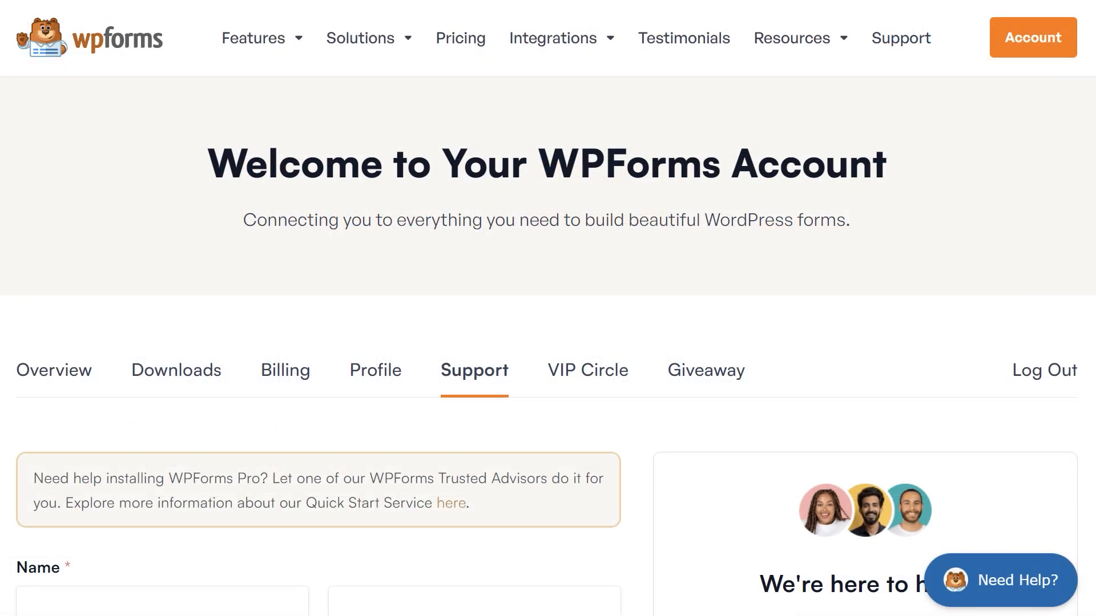
scroll(548, 309, "down", 7)
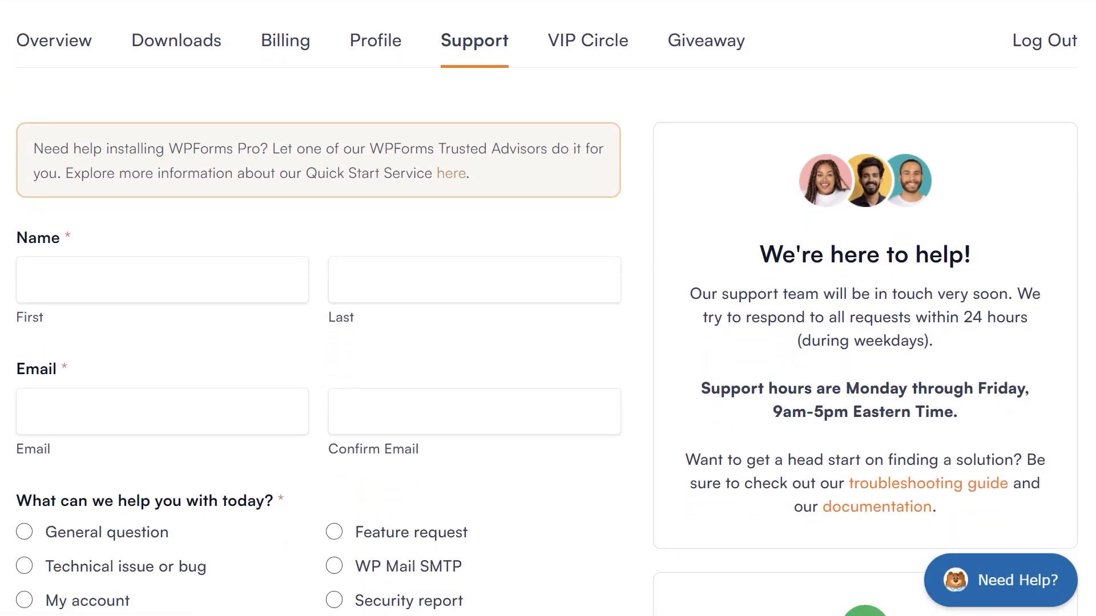
scroll(548, 308, "down", 6)
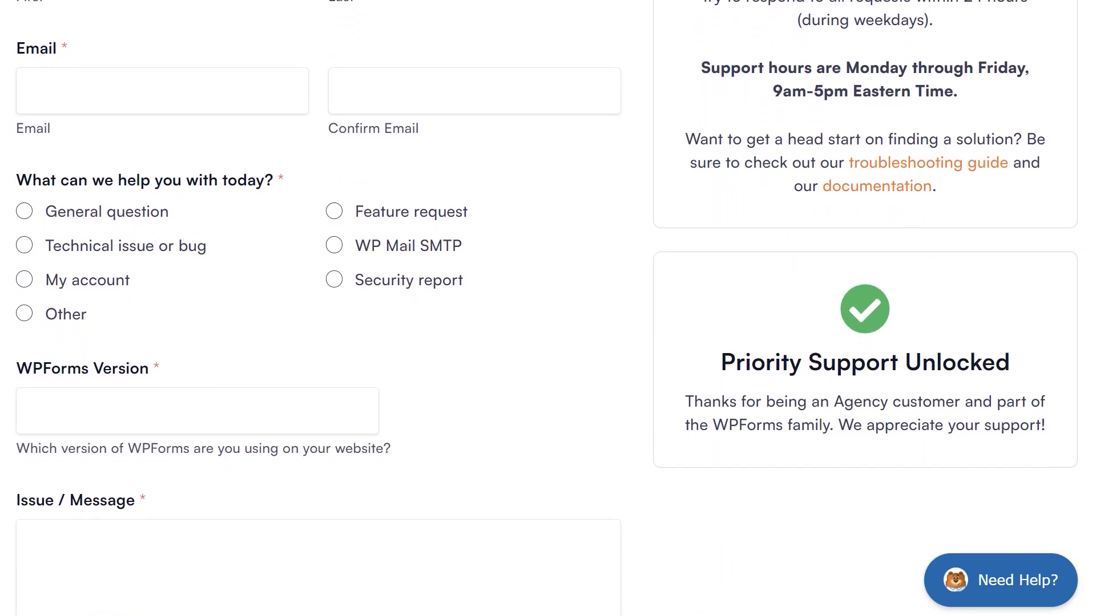